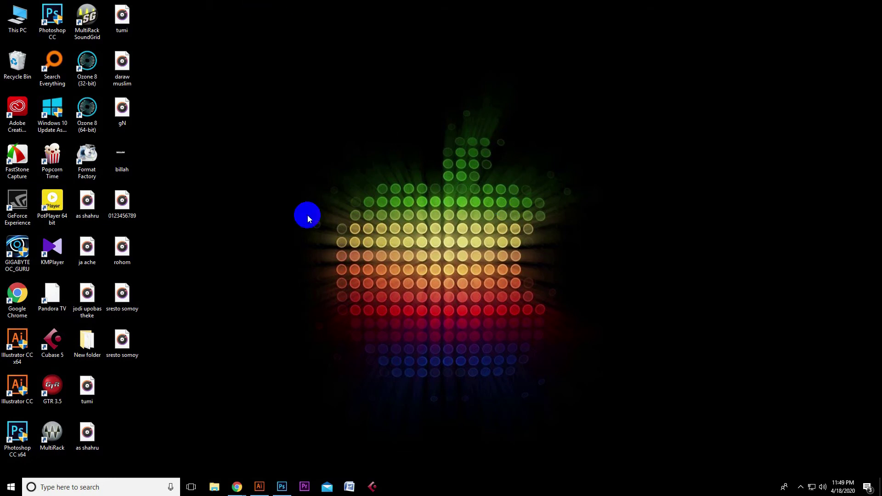
# Step: Switch to Photoshop
pyautogui.rightClick(285, 489)
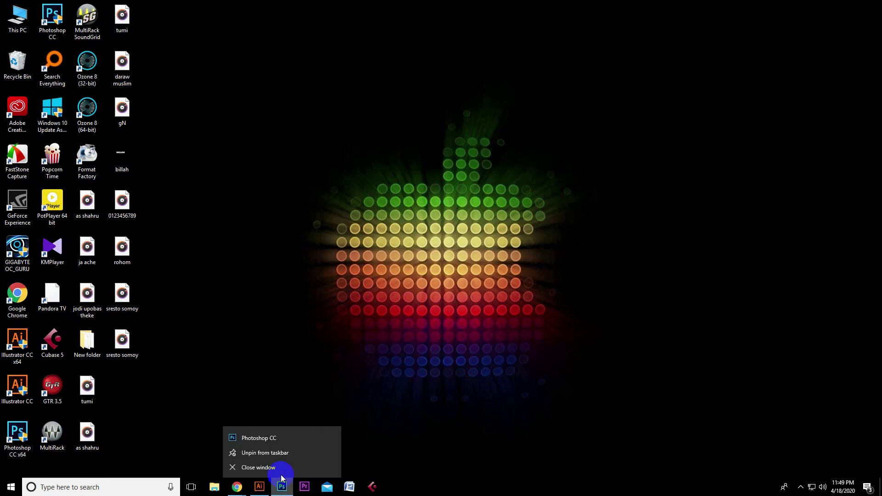
pyautogui.click(302, 492)
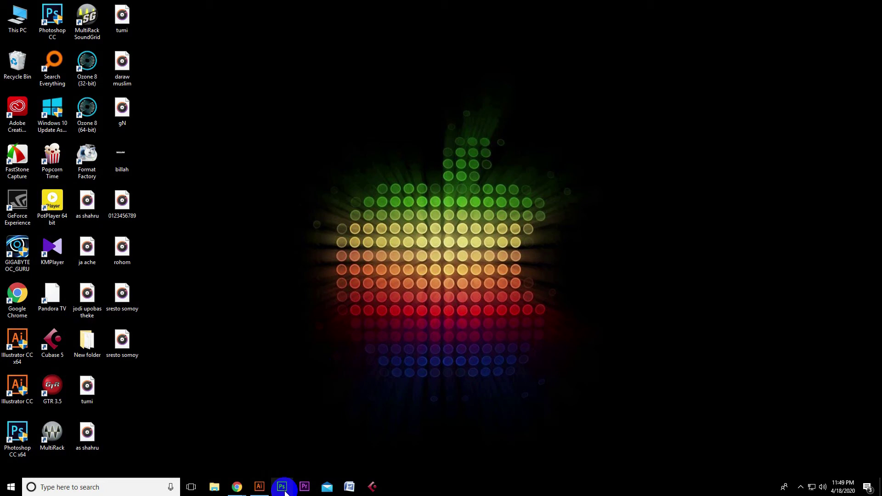
pyautogui.click(282, 488)
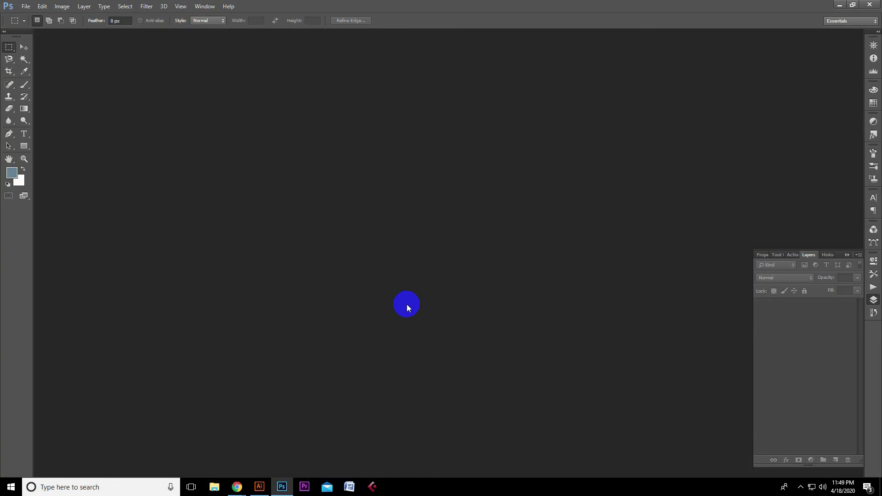
# Step: Create a new Letter-size document from the U.S. Paper preset at 300 pixels/inch and widen its document window
pyautogui.click(26, 7)
pyautogui.click(29, 16)
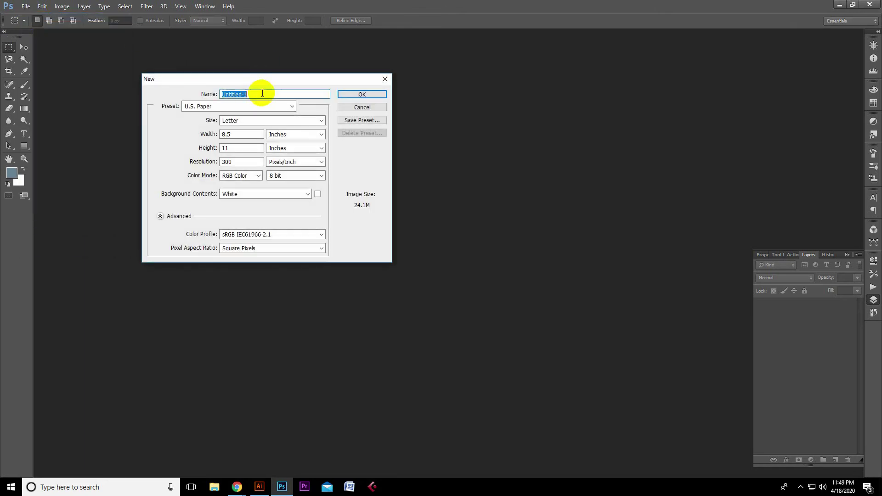
pyautogui.click(227, 110)
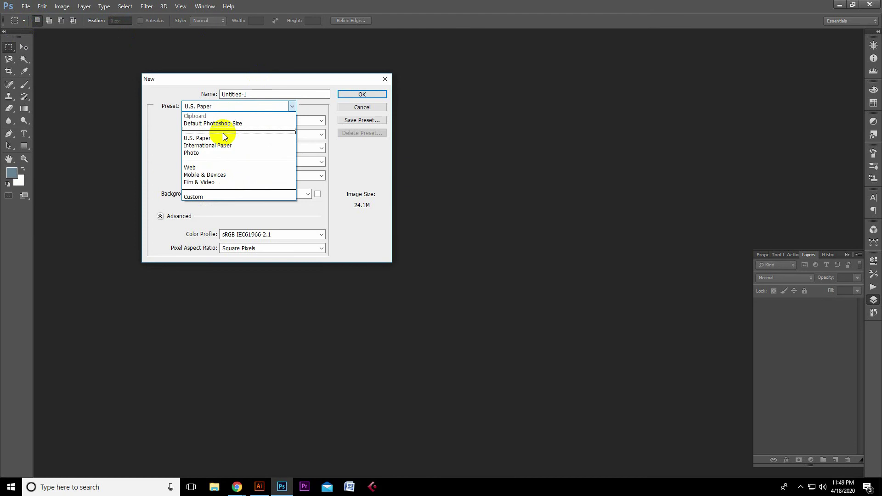
pyautogui.click(243, 136)
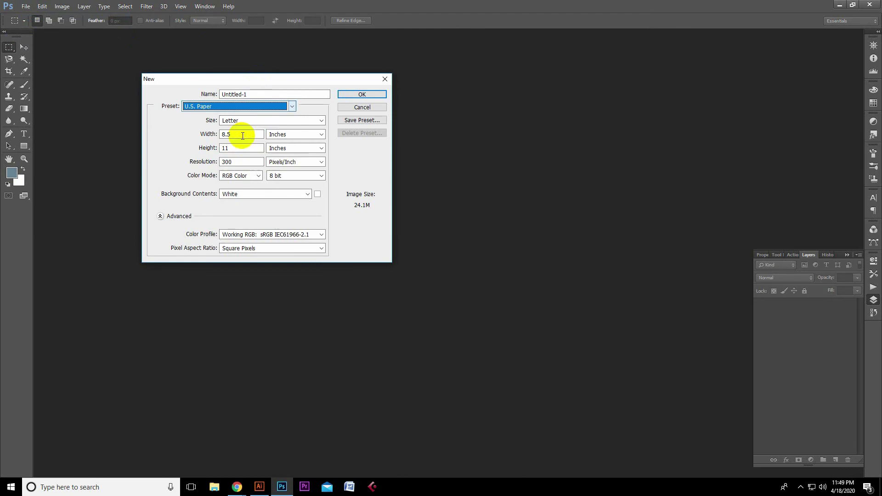
pyautogui.click(362, 95)
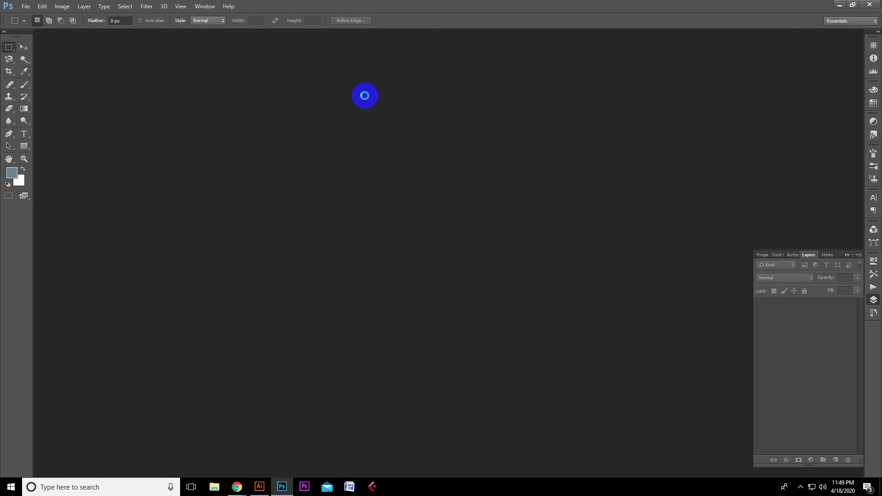
pyautogui.click(344, 437)
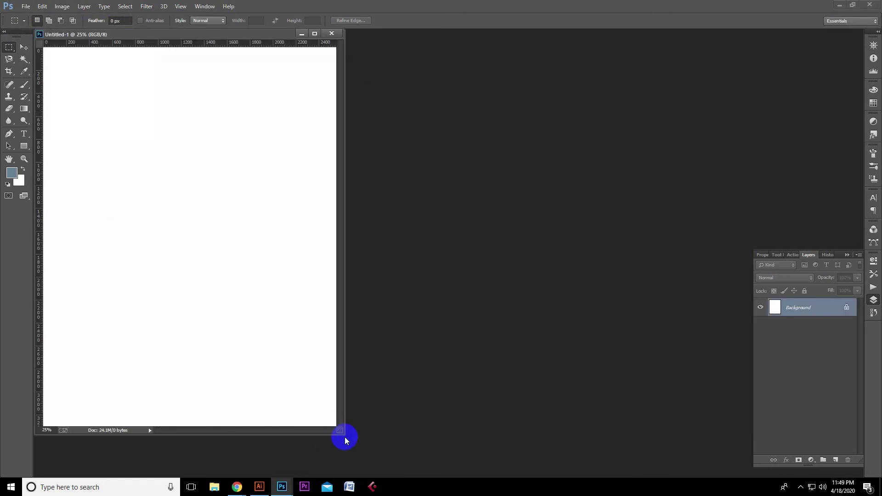
pyautogui.moveTo(344, 437); pyautogui.dragTo(622, 434)
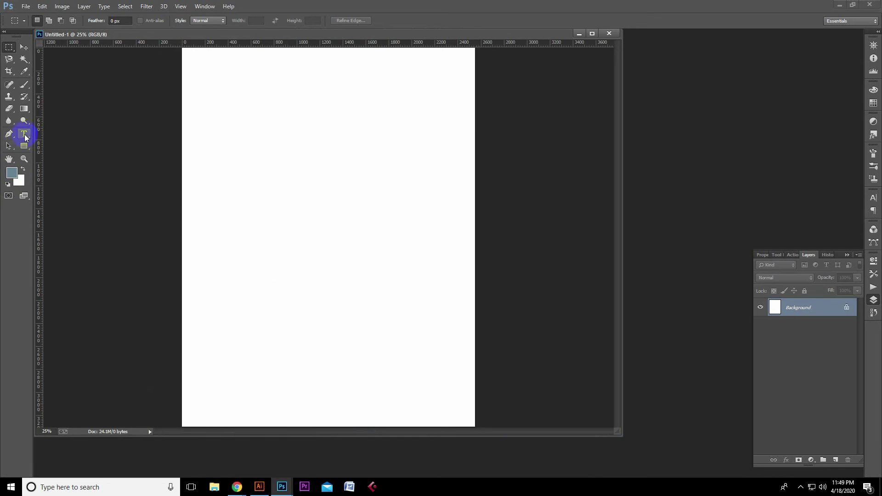
# Step: Add a short point-text line on the upper part of the page and delete its layer
pyautogui.click(25, 134)
pyautogui.click(198, 184)
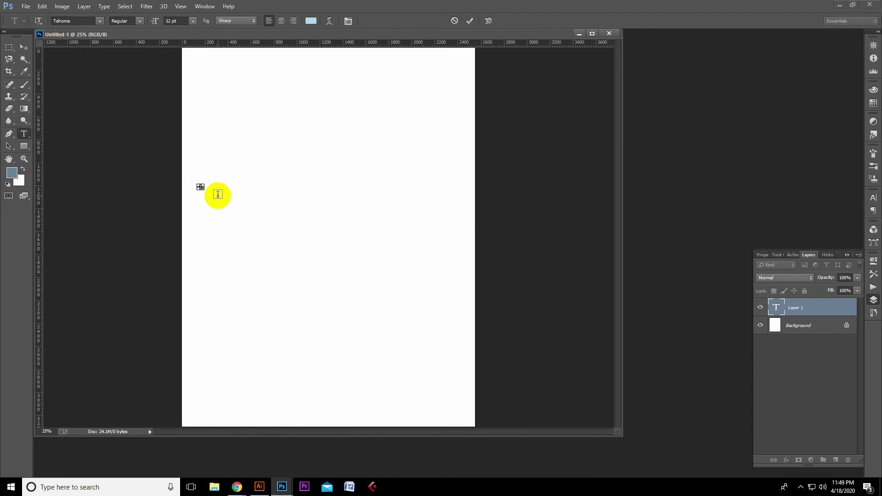
pyautogui.click(470, 23)
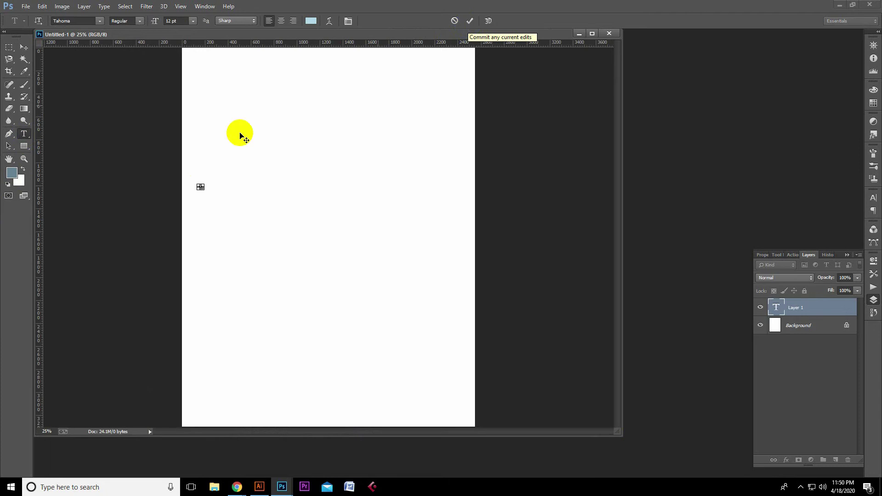
pyautogui.click(23, 47)
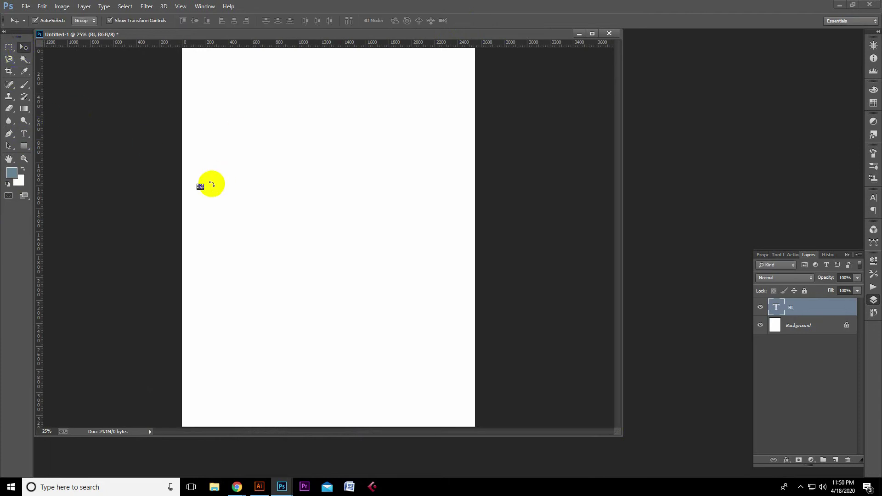
pyautogui.press('Delete')
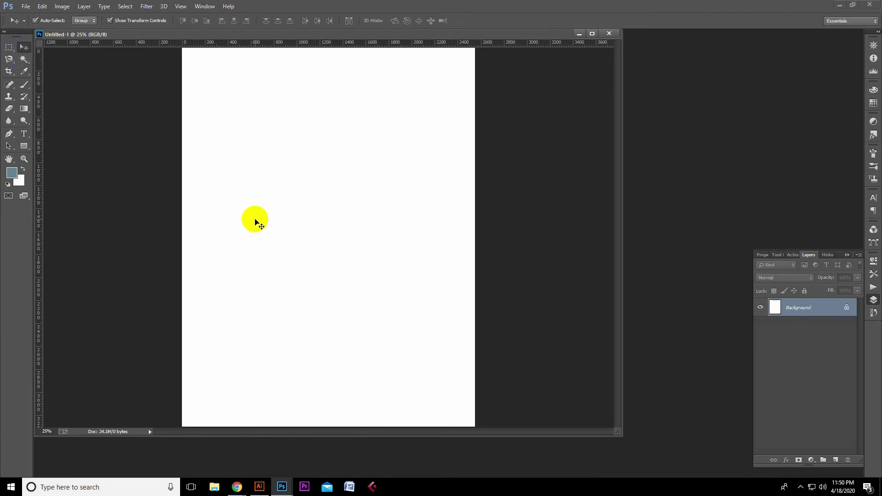
# Step: Draw a paragraph text box across the middle of the page, enter a short sample word, and delete the text layer
pyautogui.click(24, 133)
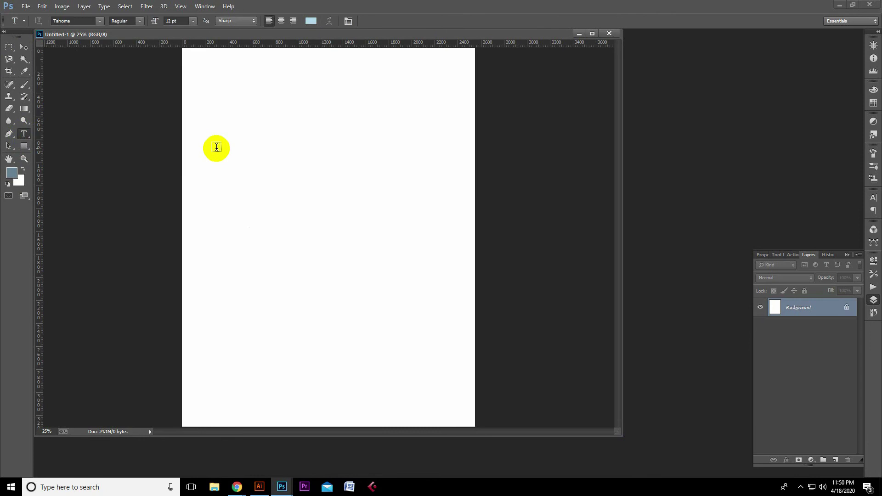
pyautogui.moveTo(211, 157); pyautogui.dragTo(446, 331)
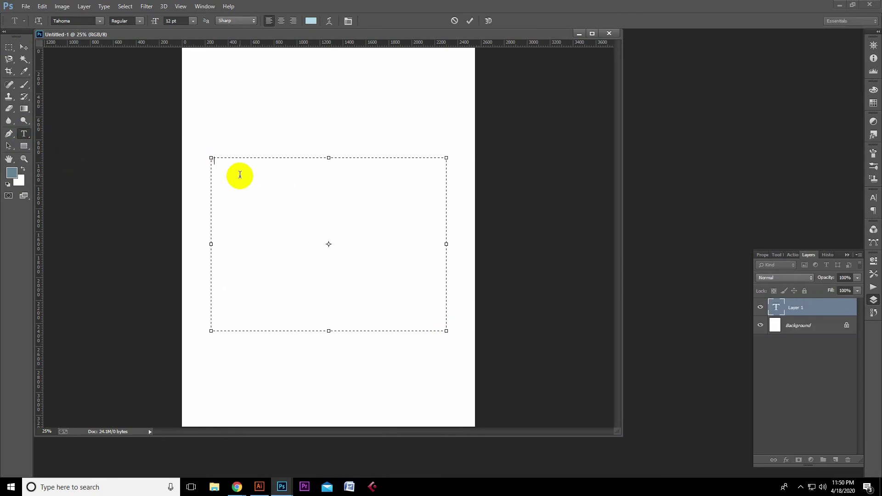
pyautogui.write('Bill')
pyautogui.click(469, 21)
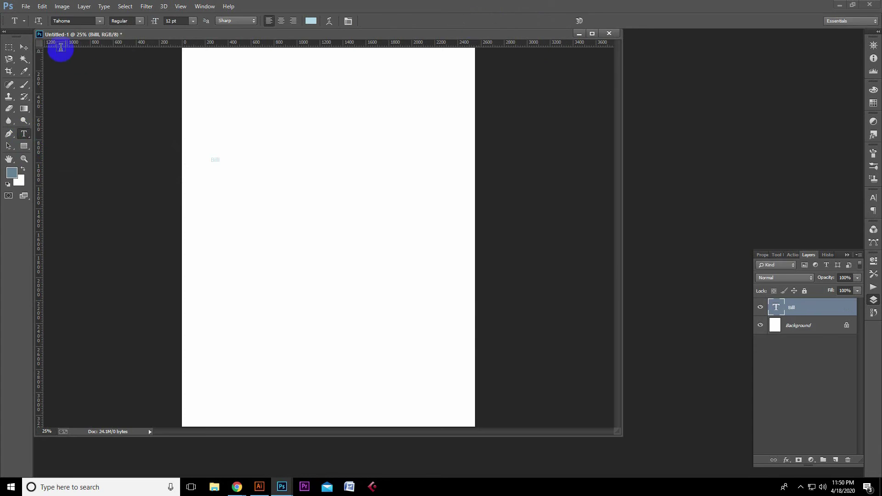
pyautogui.click(18, 48)
pyautogui.press('Delete')
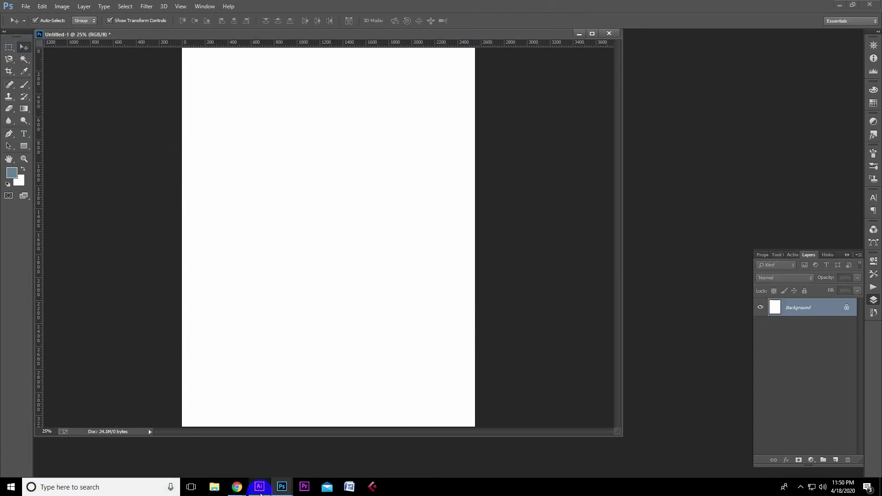
# Step: Bring the "Billah Basic Tutorial" text from Illustrator into the Photoshop page as a smart object scaled to about 45%
pyautogui.click(259, 488)
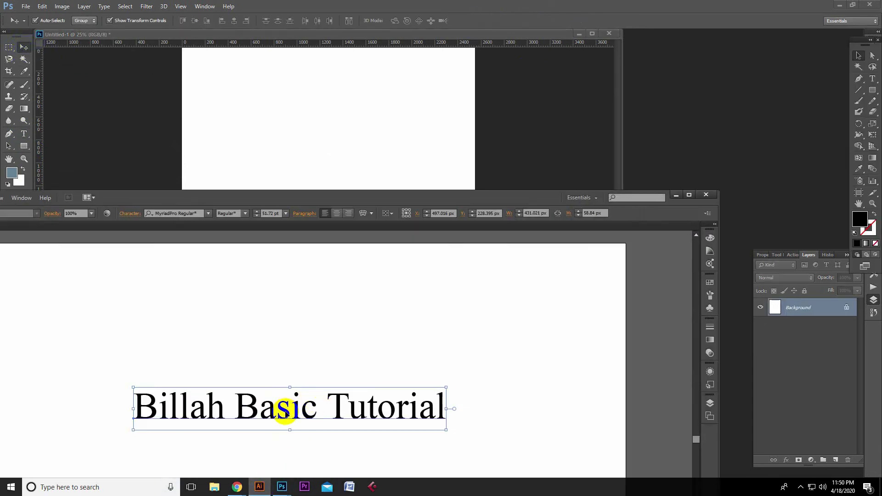
pyautogui.moveTo(285, 411); pyautogui.dragTo(310, 204)
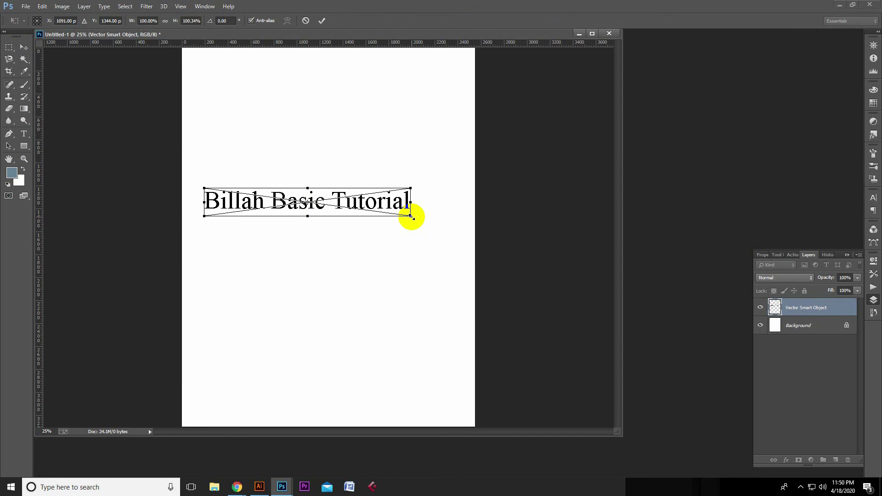
pyautogui.moveTo(411, 216); pyautogui.dragTo(347, 211)
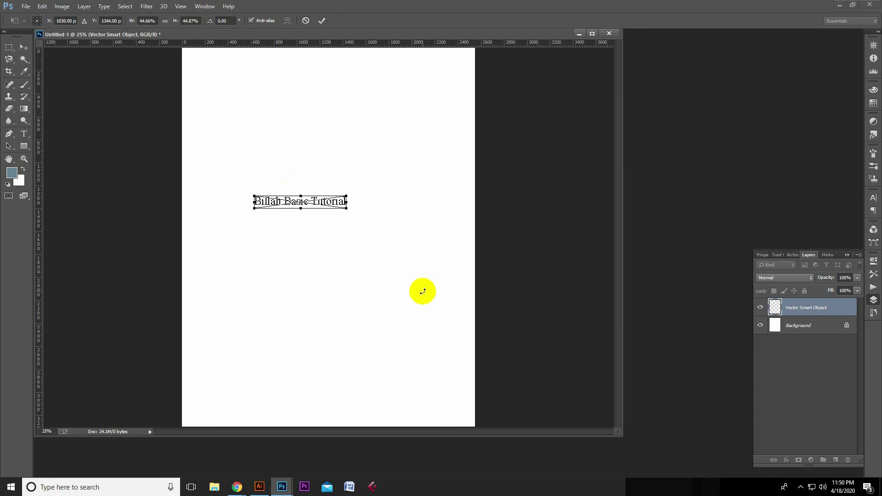
pyautogui.press('Return')
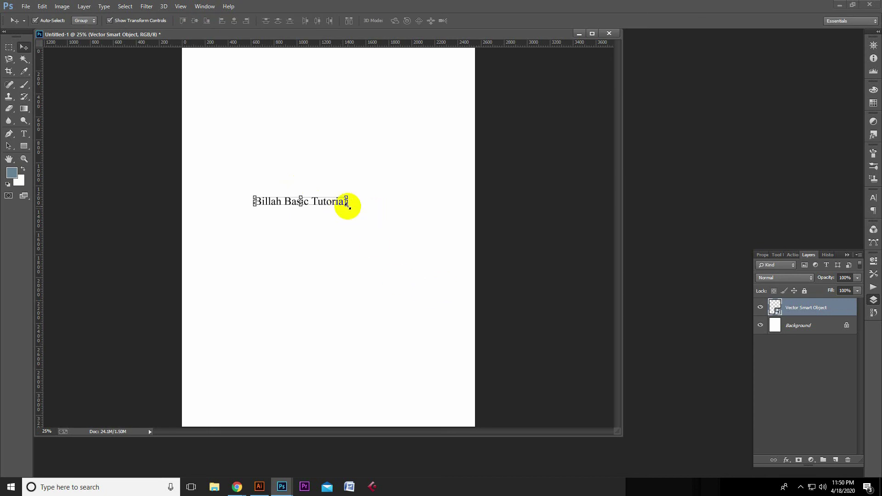
# Step: Try stretching the placed text disproportionately, undo the stretch, and place the object
pyautogui.moveTo(348, 206); pyautogui.dragTo(426, 272)
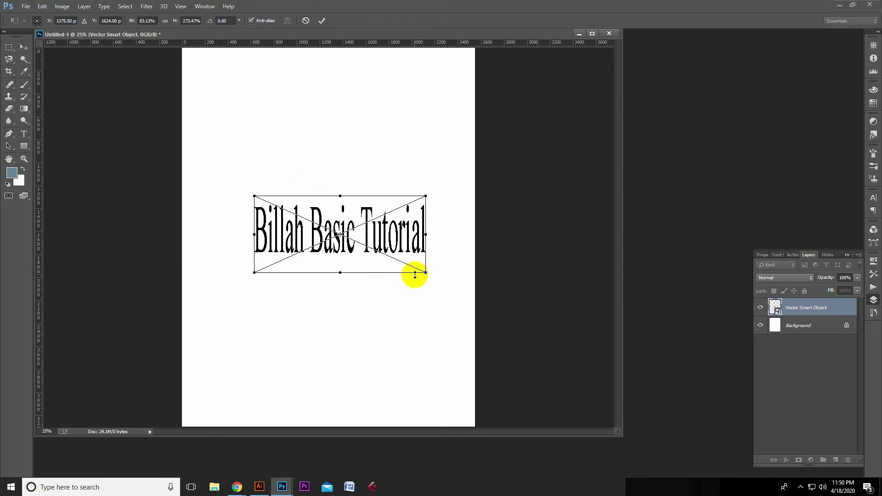
pyautogui.hotkey('ctrl', 'z')
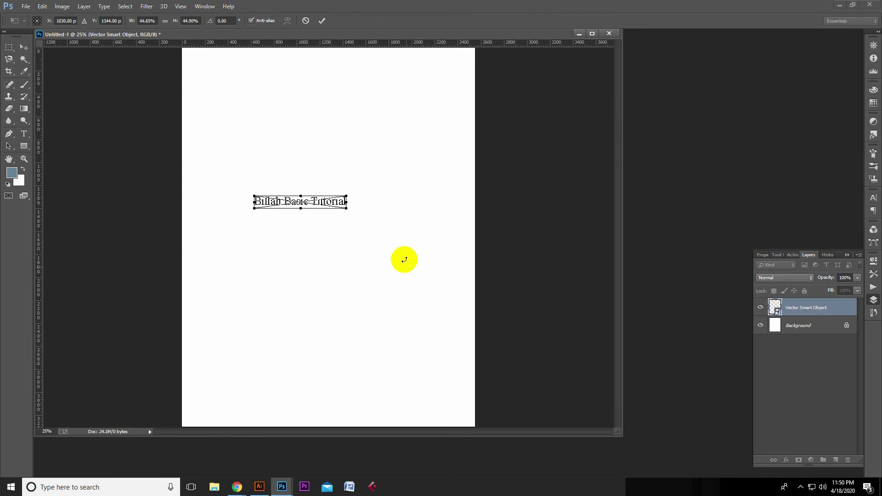
pyautogui.click(29, 50)
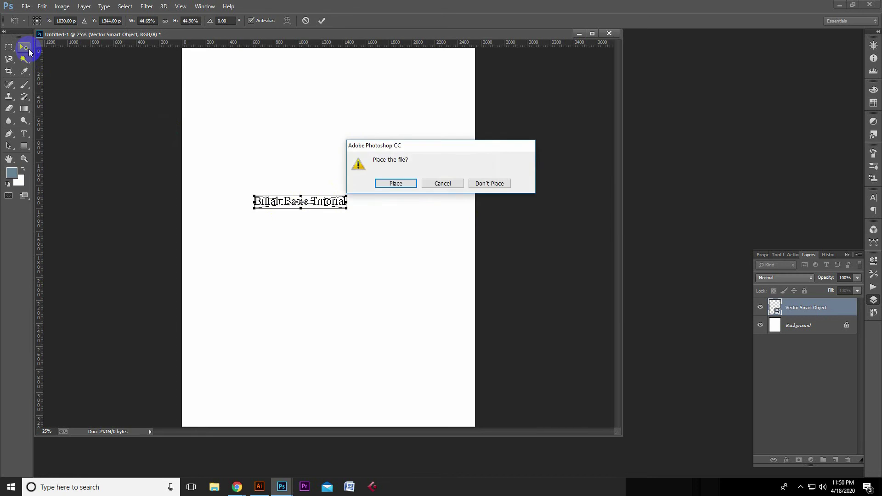
pyautogui.click(386, 181)
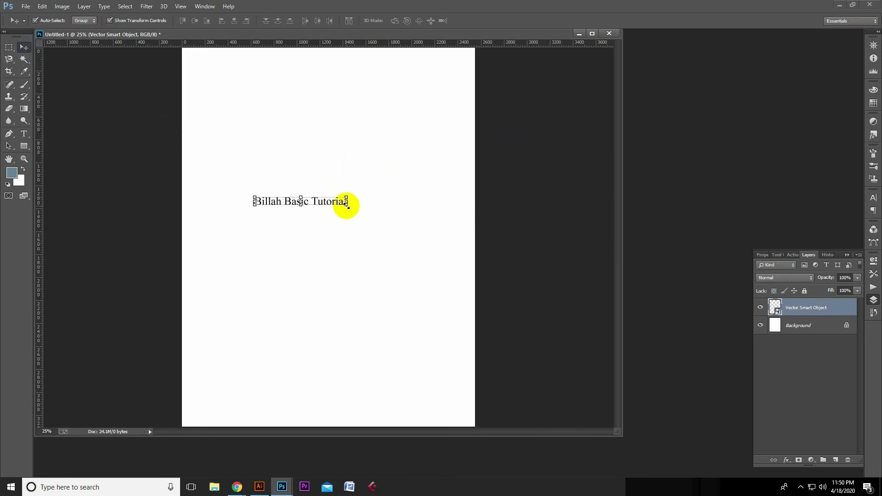
# Step: Enlarge the text smart object proportionally to about 103%, centre it across the page, and commit the transform
pyautogui.moveTo(346, 205); pyautogui.dragTo(346, 208)
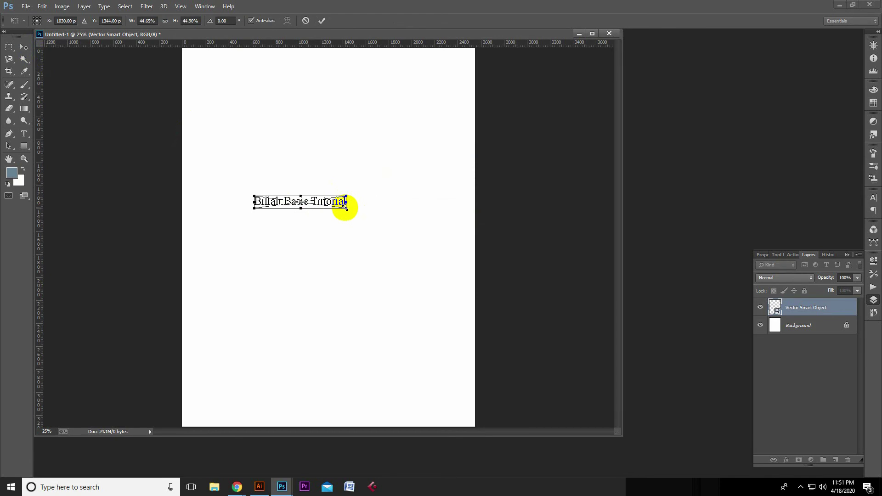
pyautogui.moveTo(345, 206); pyautogui.dragTo(457, 266)
pyautogui.moveTo(429, 212); pyautogui.dragTo(407, 214)
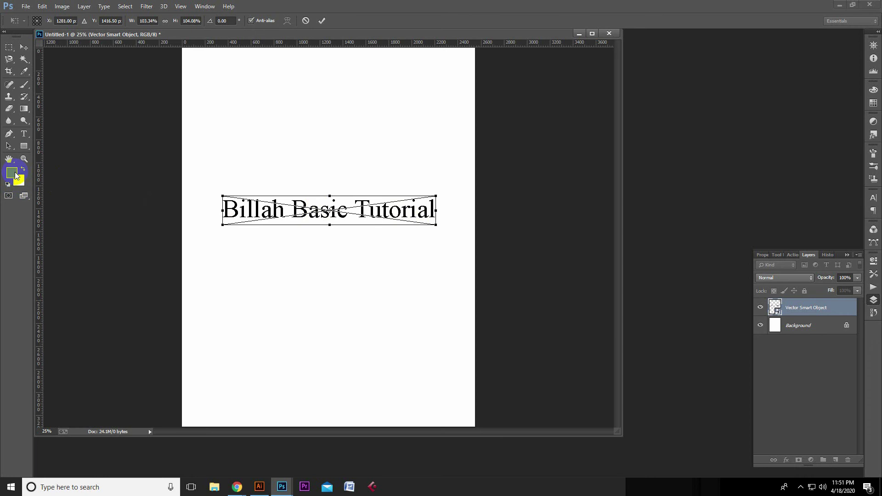
pyautogui.press('Return')
# Step: Draw a rectangle about 5777 by 3784 px with the Rectangle tool and move it to cover the whole page
pyautogui.click(30, 147)
pyautogui.moveTo(193, 62); pyautogui.dragTo(858, 495)
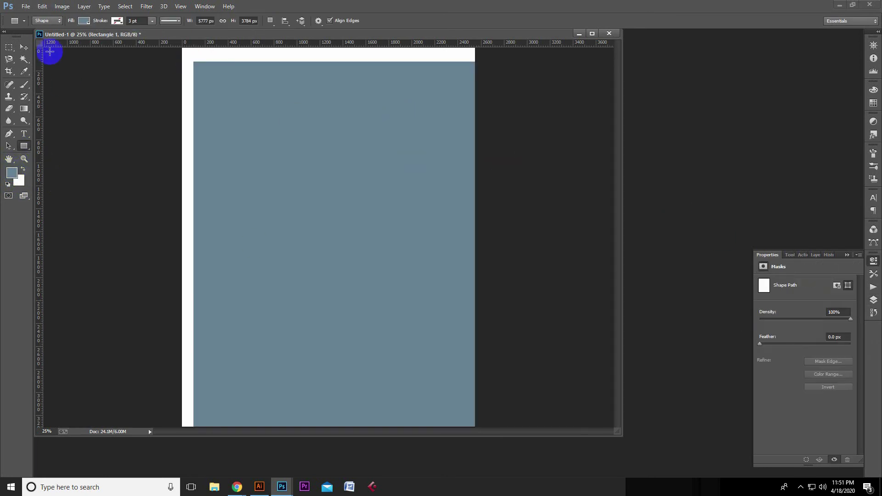
pyautogui.click(24, 47)
pyautogui.moveTo(350, 142); pyautogui.dragTo(338, 126)
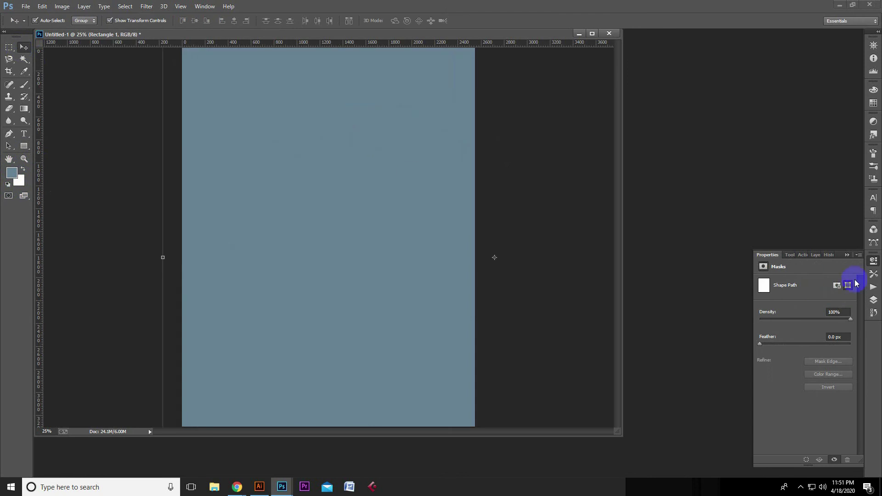
# Step: Change the rectangle layer's fill colour to black
pyautogui.click(816, 254)
pyautogui.doubleClick(776, 311)
pyautogui.moveTo(649, 130); pyautogui.dragTo(669, 197)
pyautogui.press('Return')
# Step: Move the Vector Smart Object layer above Rectangle 1, hide the Rectangle 1 layer, and deselect all layers
pyautogui.moveTo(811, 327); pyautogui.dragTo(809, 302)
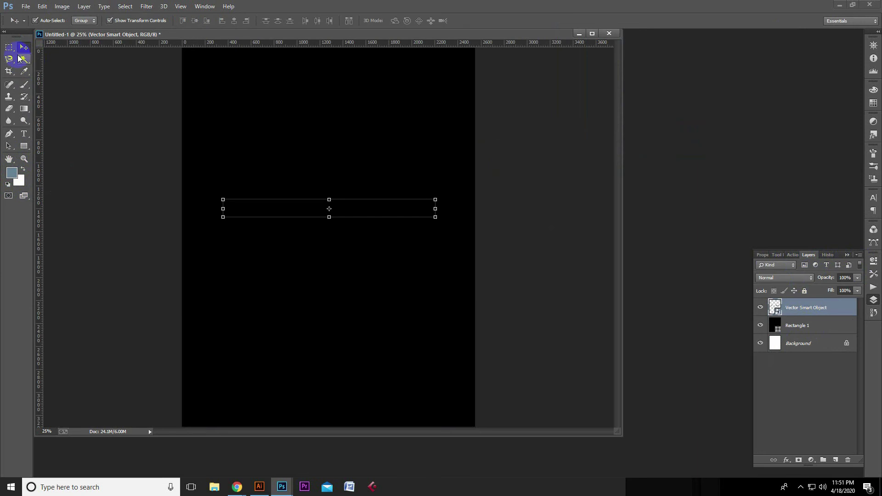
pyautogui.moveTo(350, 259)
pyautogui.mouseDown()
pyautogui.moveTo(337, 219)
pyautogui.moveTo(364, 205)
pyautogui.moveTo(337, 215)
pyautogui.mouseUp()
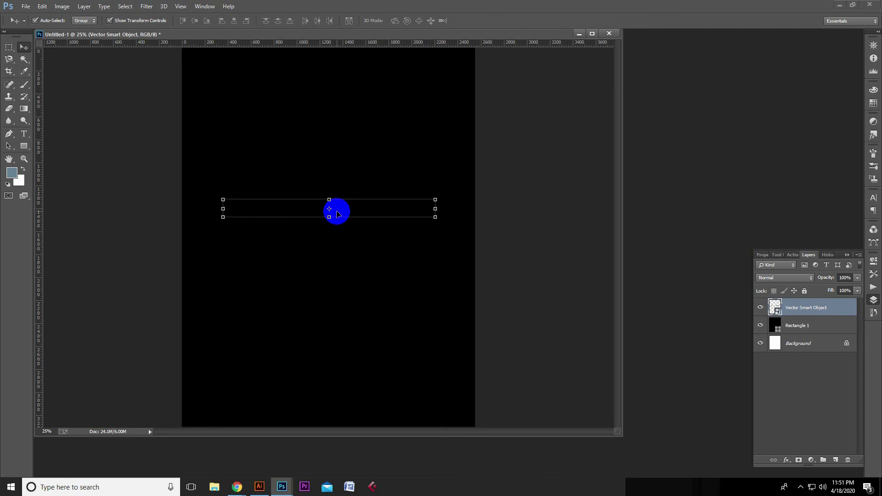
pyautogui.moveTo(338, 214); pyautogui.dragTo(338, 214)
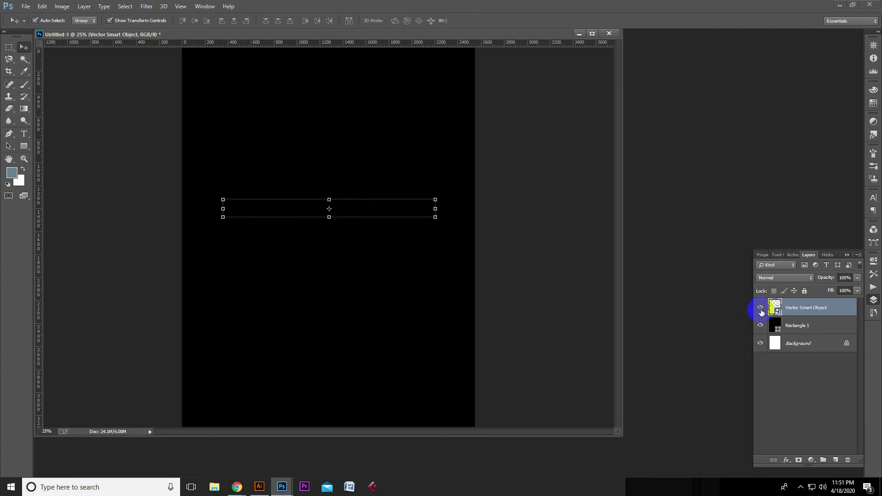
pyautogui.click(760, 325)
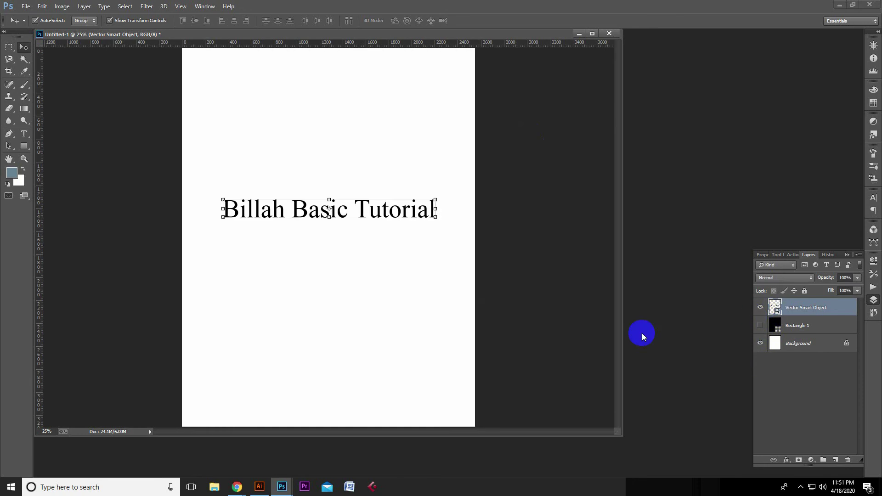
pyautogui.click(426, 301)
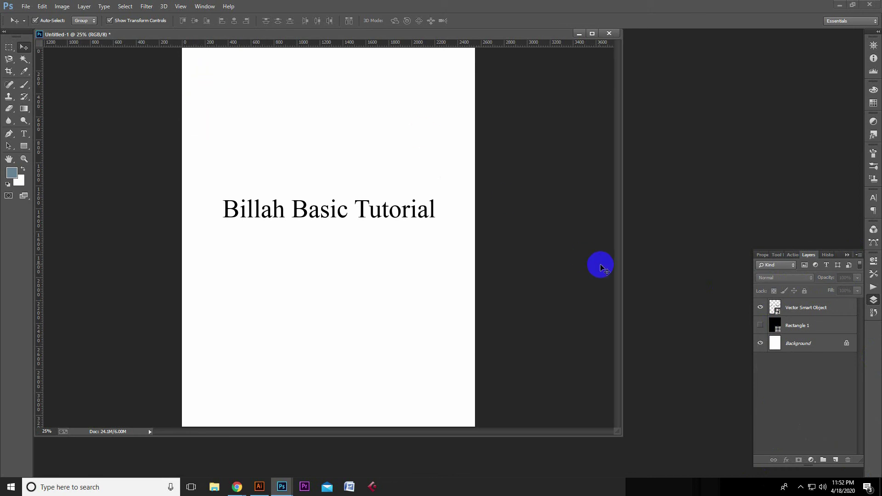
pyautogui.click(650, 360)
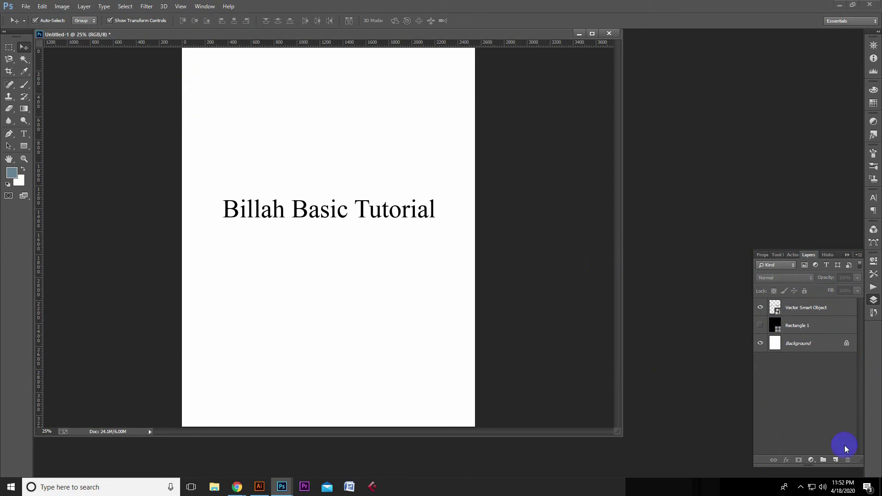
# Step: Hide and redisplay the Layers panel, and select the Vector Smart Object layer
pyautogui.click(805, 218)
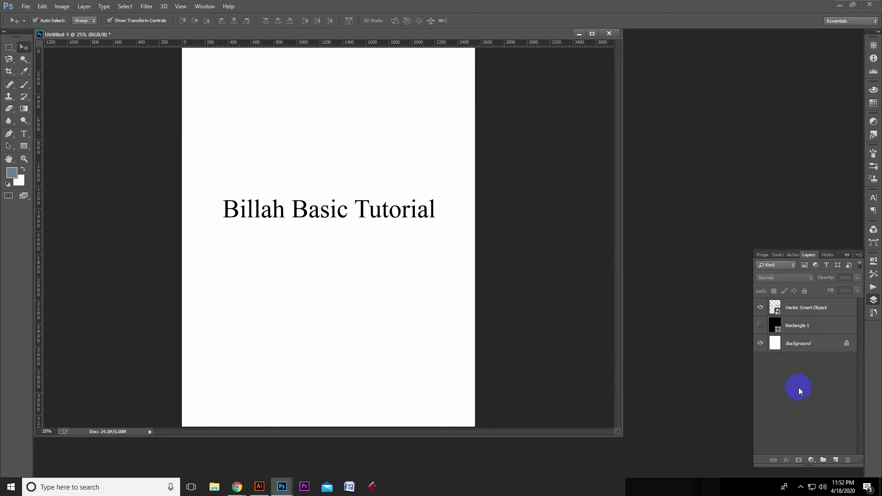
pyautogui.click(203, 9)
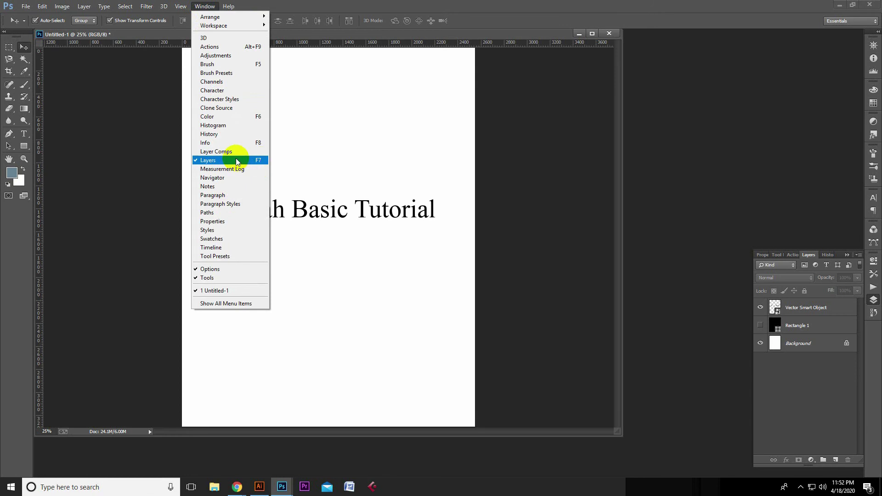
pyautogui.click(237, 161)
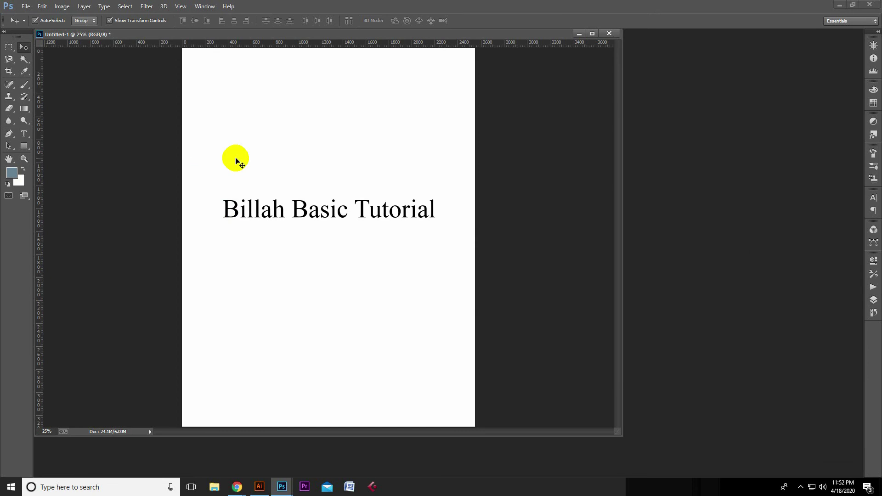
pyautogui.click(205, 7)
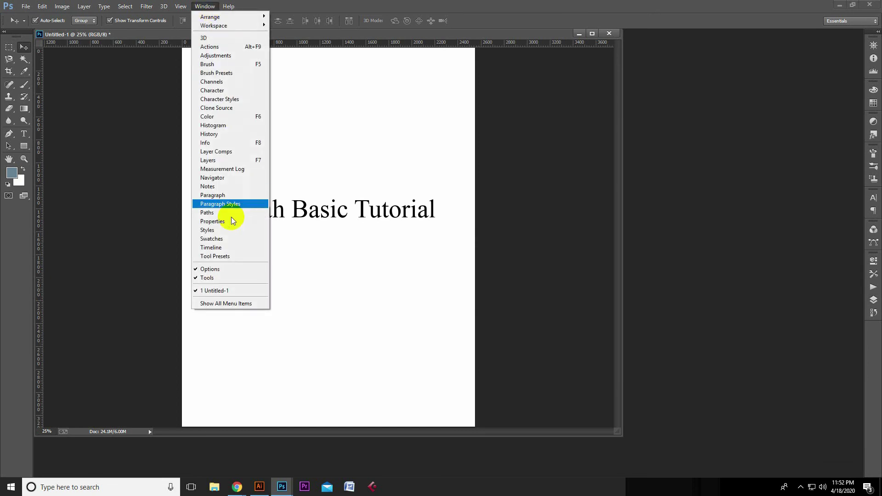
pyautogui.click(231, 161)
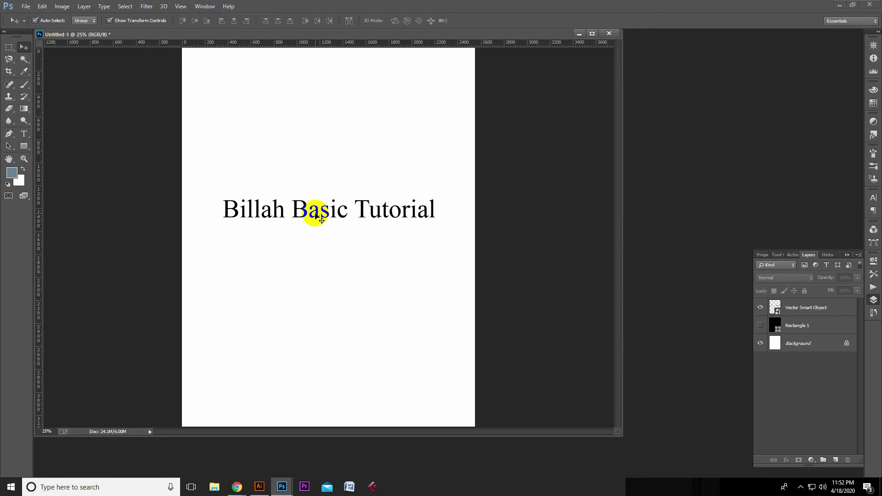
pyautogui.click(808, 308)
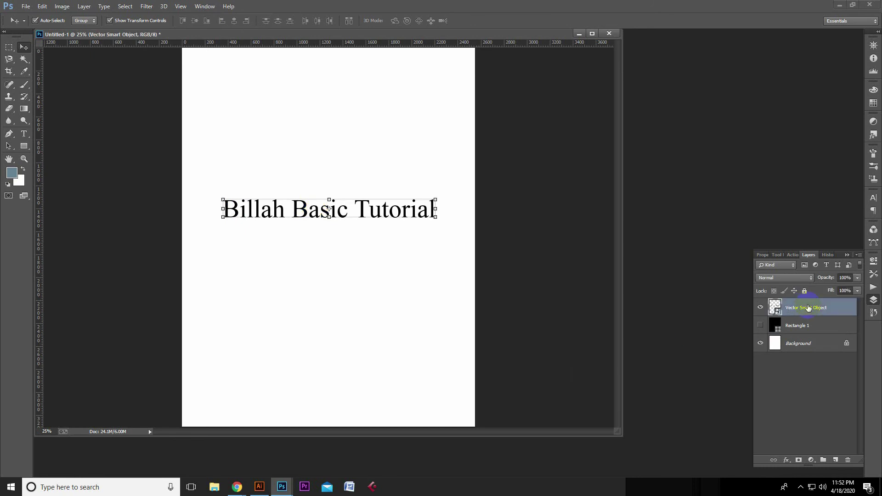
pyautogui.click(785, 461)
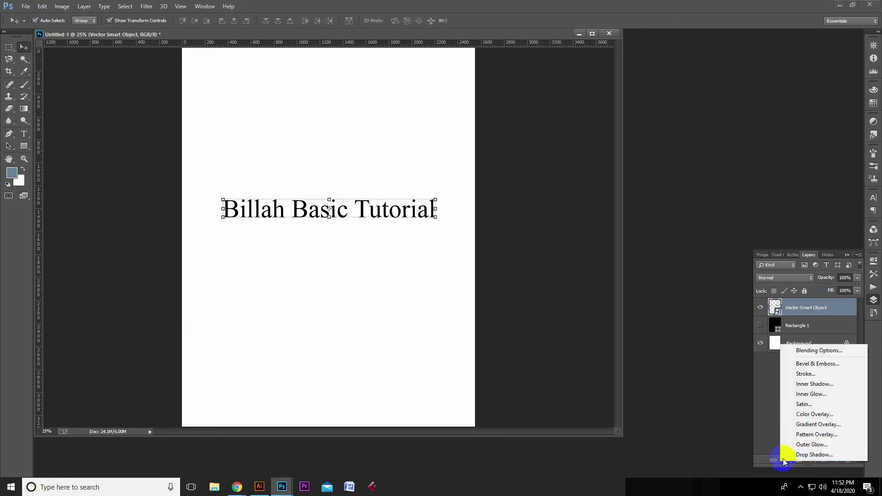
pyautogui.click(811, 425)
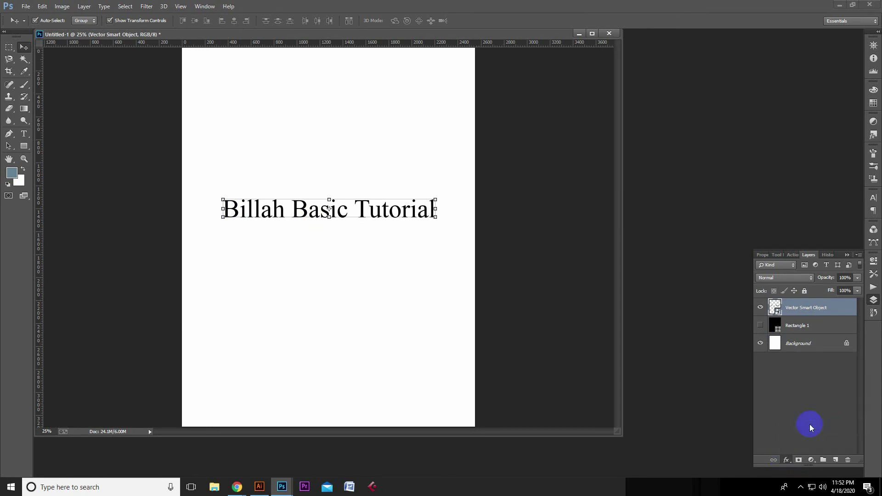
pyautogui.moveTo(706, 97); pyautogui.dragTo(266, 131)
pyautogui.click(363, 154)
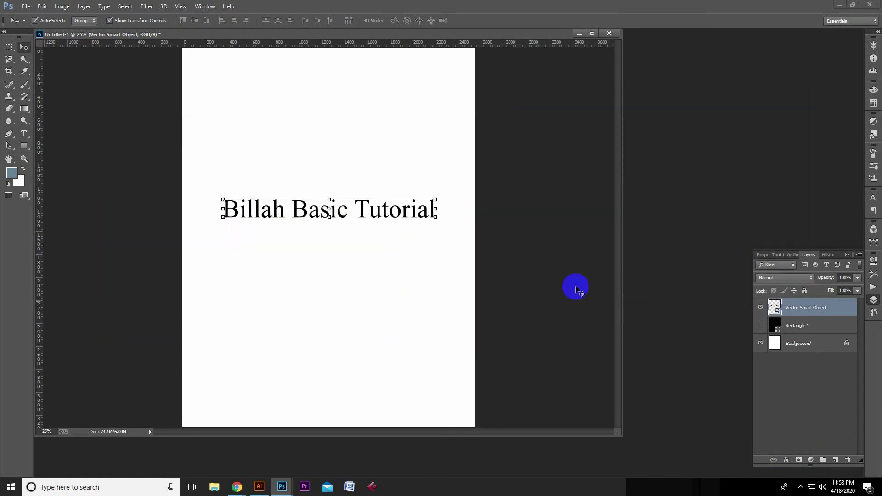
pyautogui.click(808, 255)
pyautogui.click(772, 265)
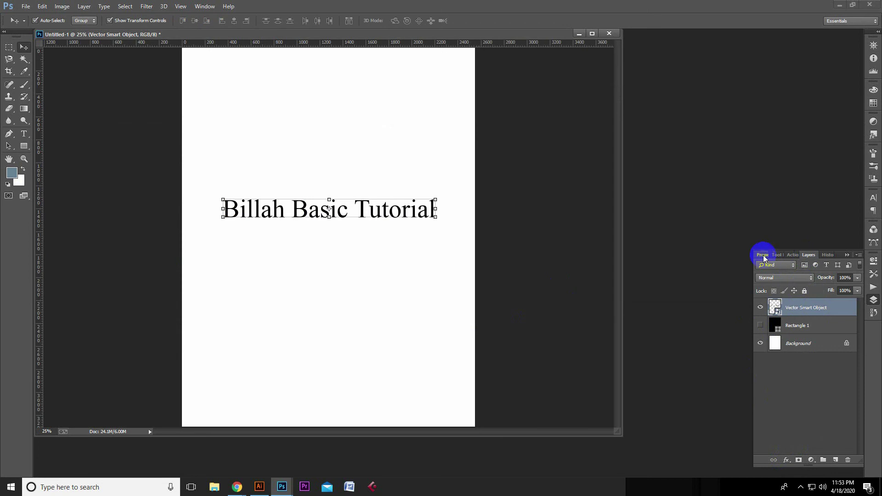
pyautogui.click(762, 255)
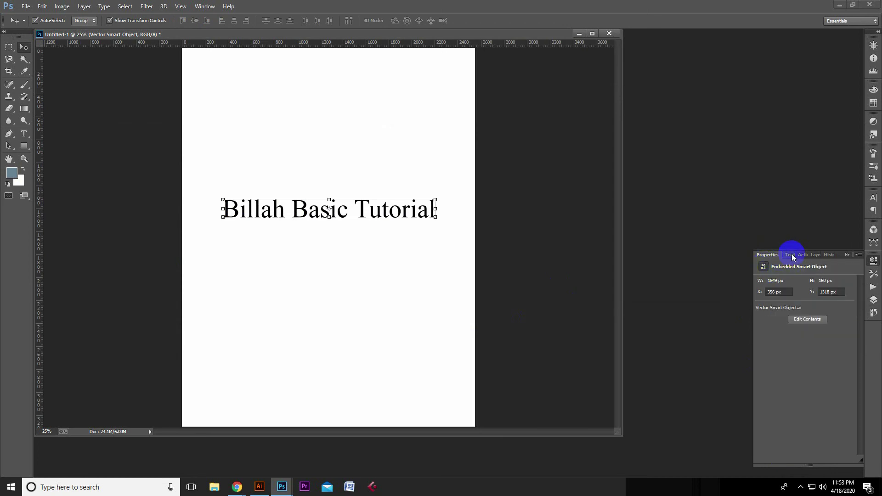
pyautogui.click(789, 254)
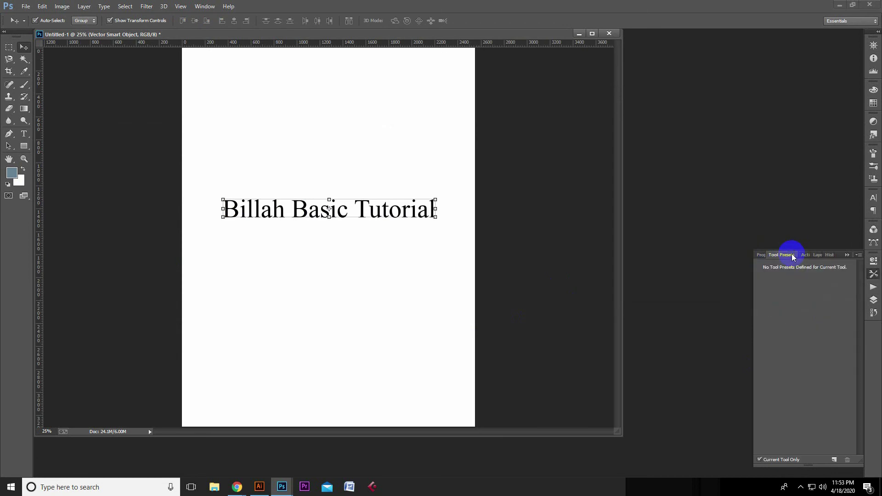
pyautogui.click(820, 256)
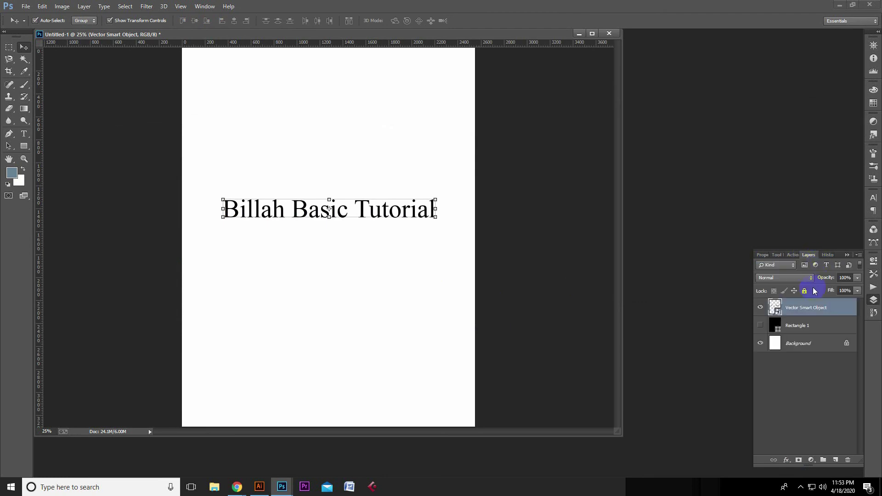
# Step: Add a linear black-to-white Gradient Overlay at 90° to the Vector Smart Object layer and show the Rectangle 1 layer
pyautogui.click(786, 459)
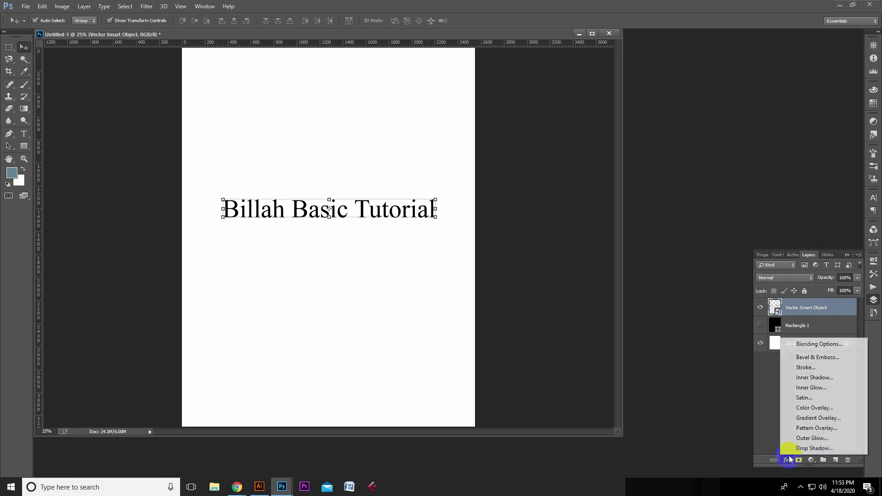
pyautogui.click(803, 417)
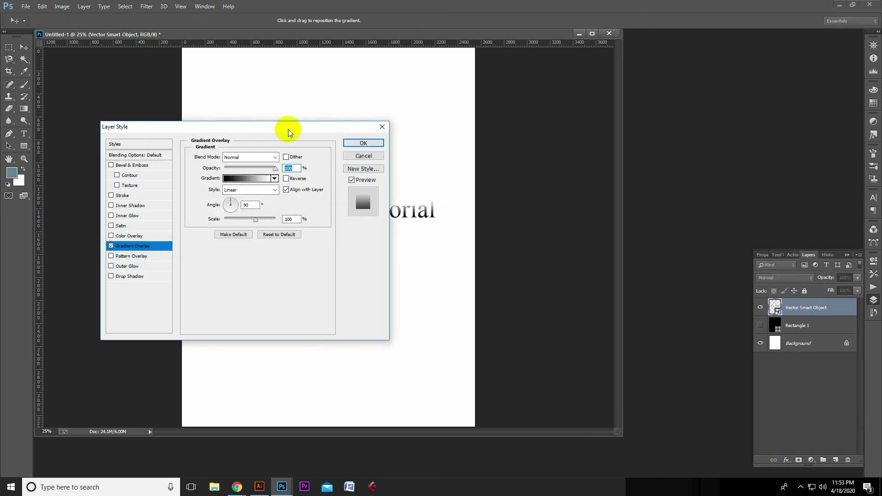
pyautogui.moveTo(287, 130); pyautogui.dragTo(634, 71)
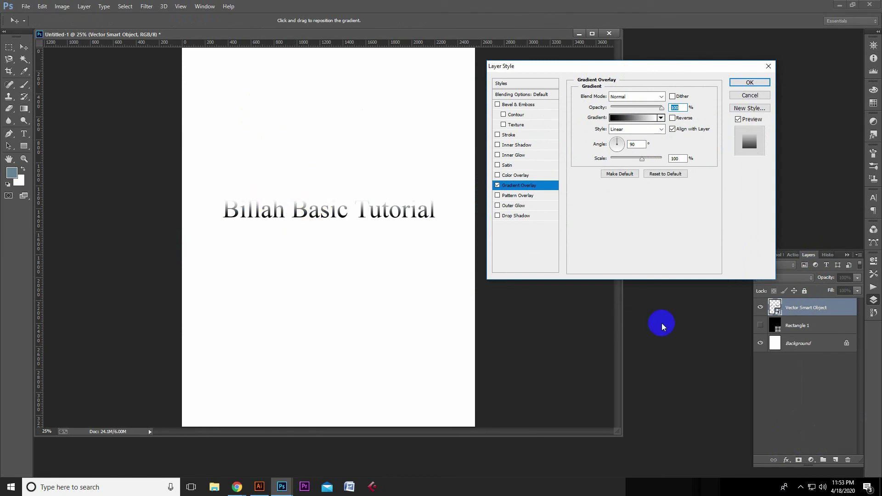
pyautogui.click(748, 83)
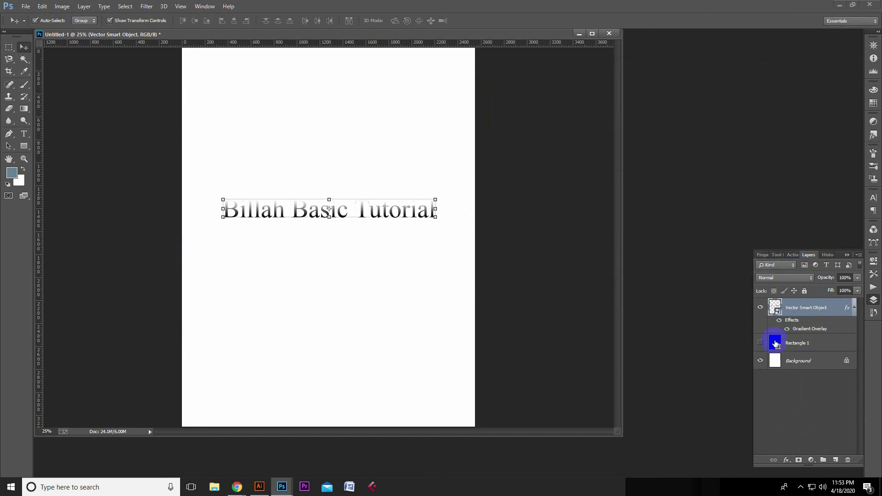
pyautogui.click(760, 343)
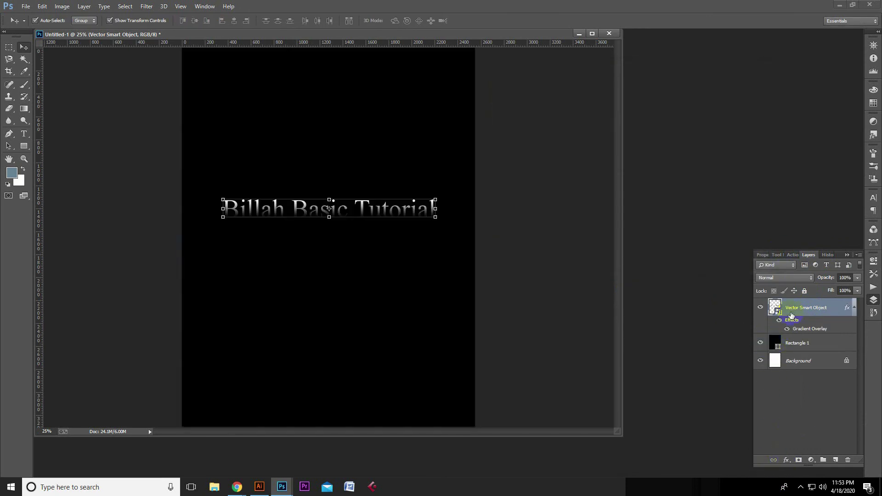
# Step: Reopen the text layer's Gradient Overlay settings and open its gradient in the Gradient Editor
pyautogui.doubleClick(791, 328)
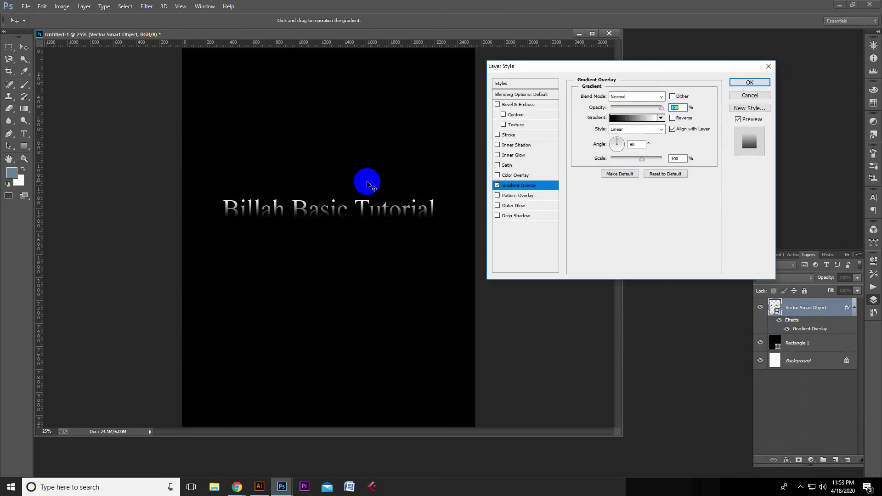
pyautogui.moveTo(368, 183); pyautogui.dragTo(317, 112)
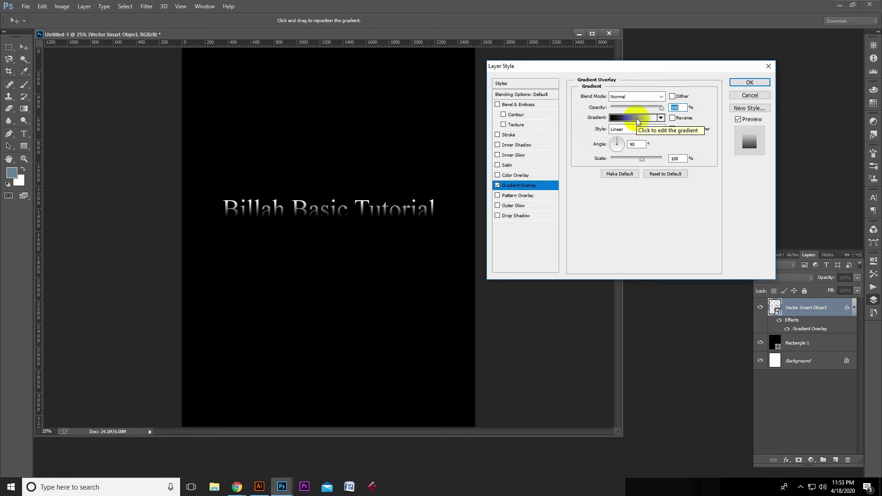
pyautogui.moveTo(463, 193); pyautogui.dragTo(585, 211)
pyautogui.scroll(-1, 652, 121)
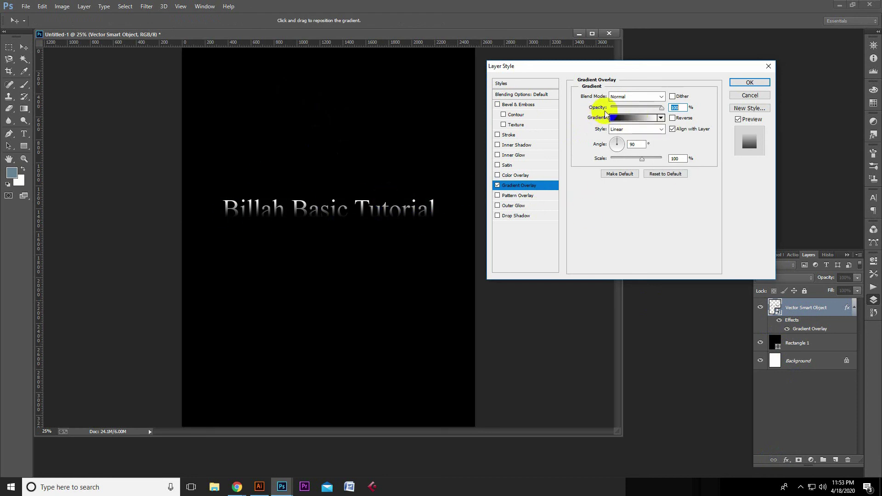
pyautogui.scroll(1, 629, 122)
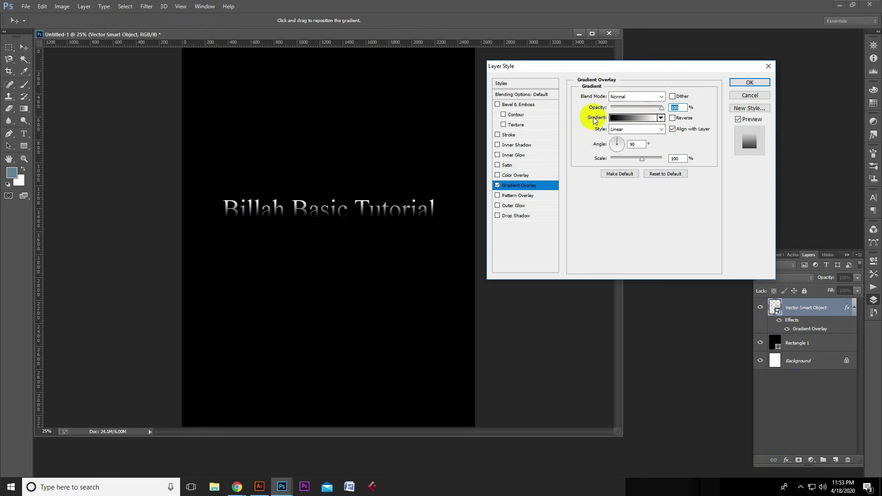
pyautogui.click(642, 120)
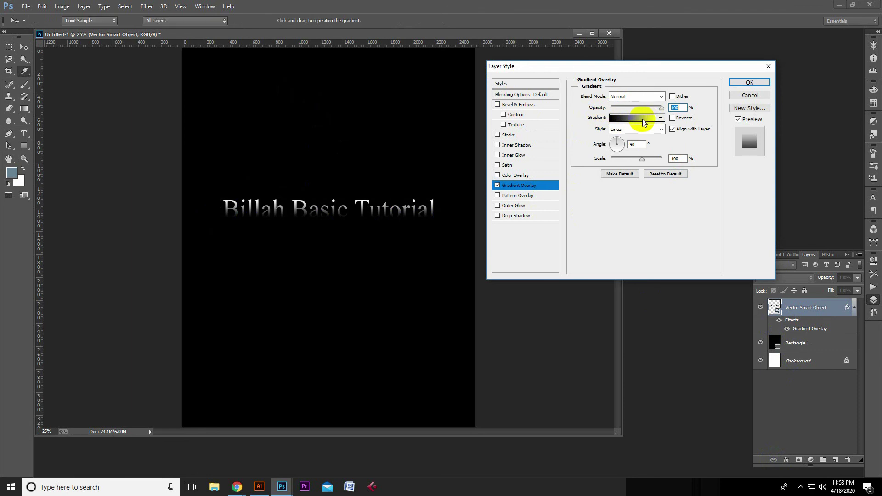
pyautogui.moveTo(325, 246); pyautogui.dragTo(626, 92)
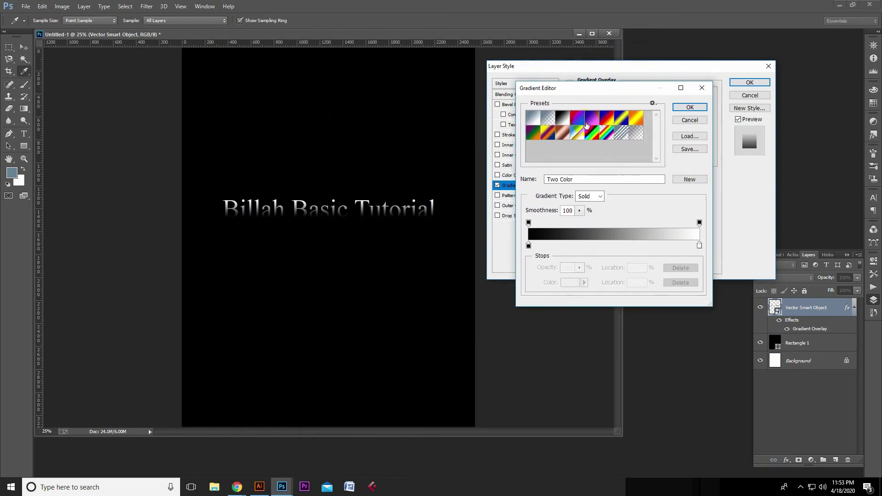
# Step: Try the presets Orange, Yellow, Orange; Blue, Yellow, Blue; and Blue, Red, Yellow on the text, and settle on Black, White
pyautogui.click(634, 122)
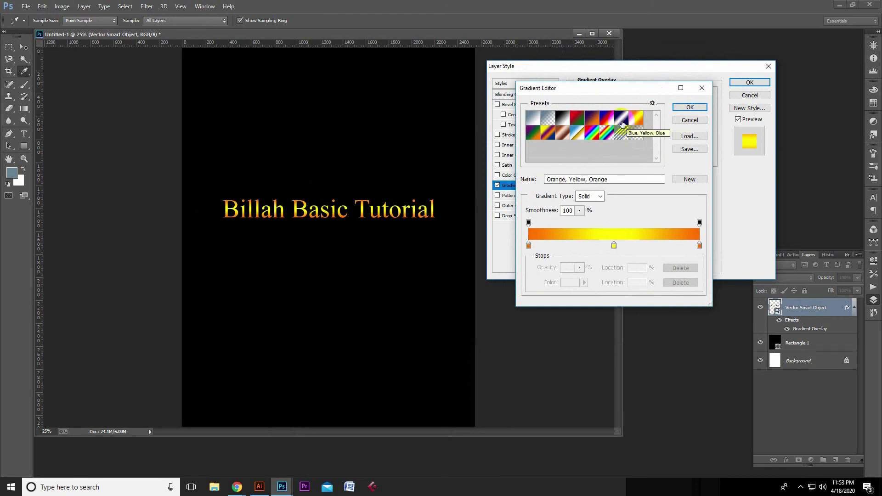
pyautogui.click(621, 123)
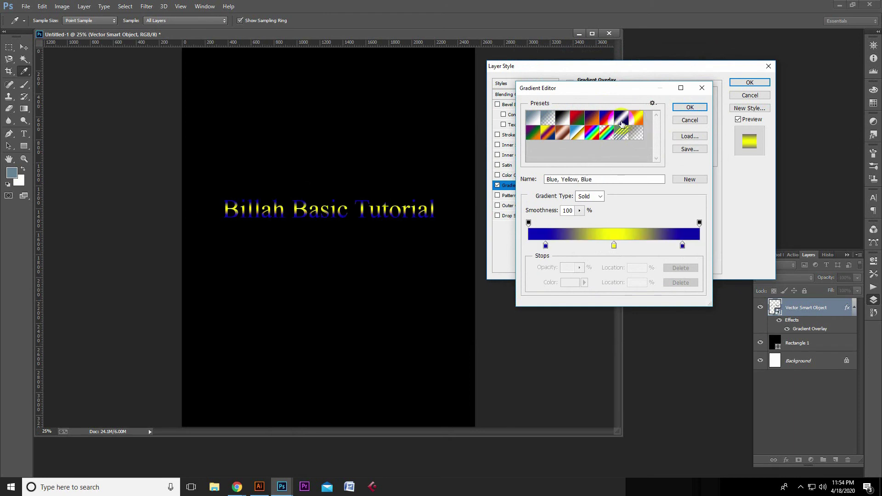
pyautogui.click(604, 122)
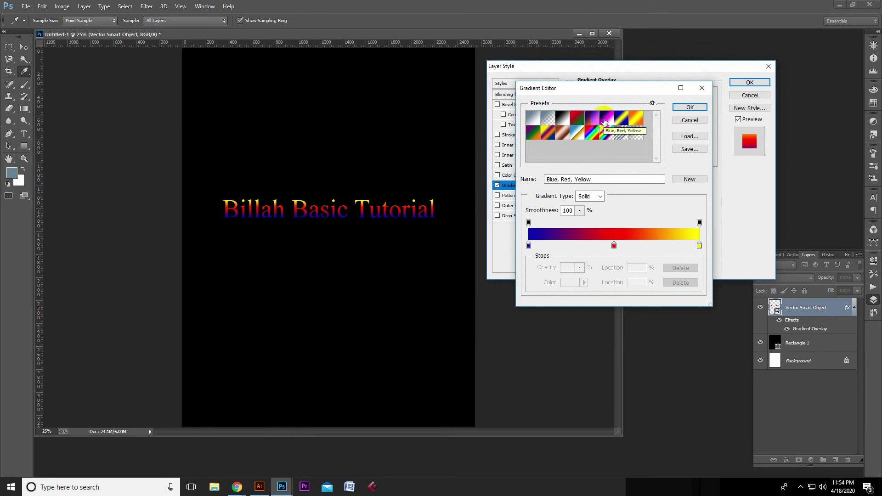
pyautogui.click(561, 122)
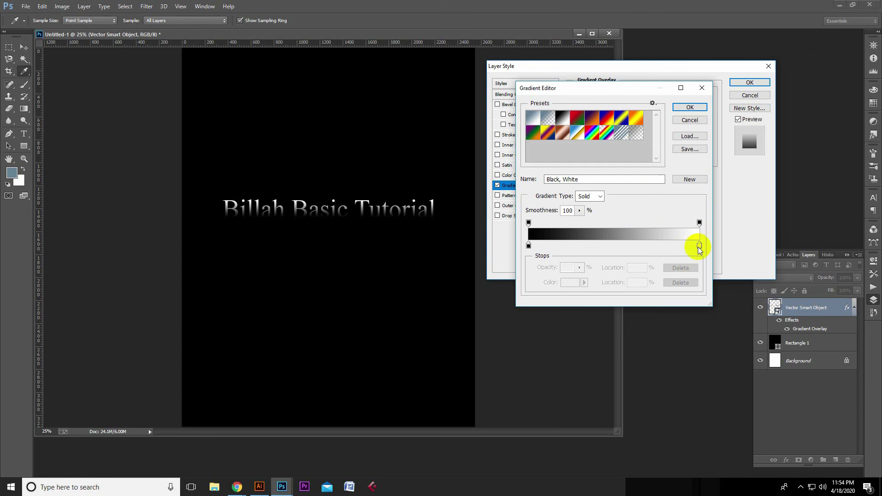
pyautogui.moveTo(362, 213); pyautogui.dragTo(316, 216)
# Step: Change the gradient's white end stop at 100% to cyan #06e1e4
pyautogui.doubleClick(699, 246)
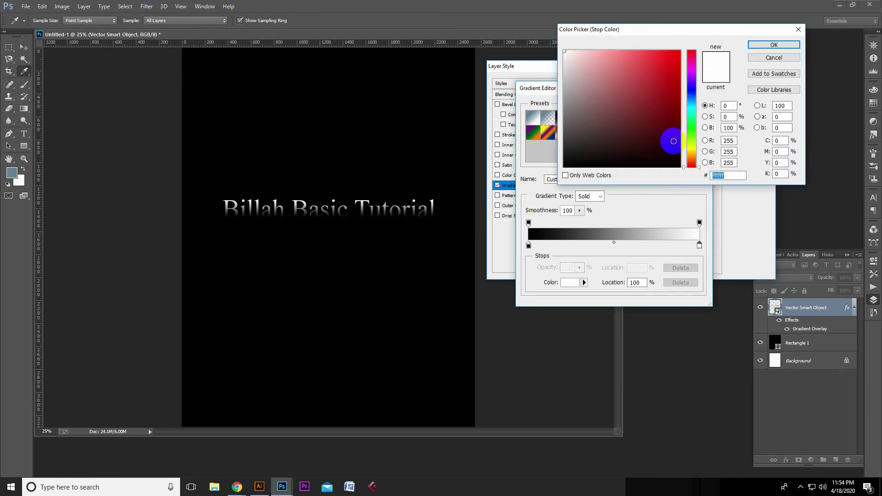
pyautogui.click(693, 114)
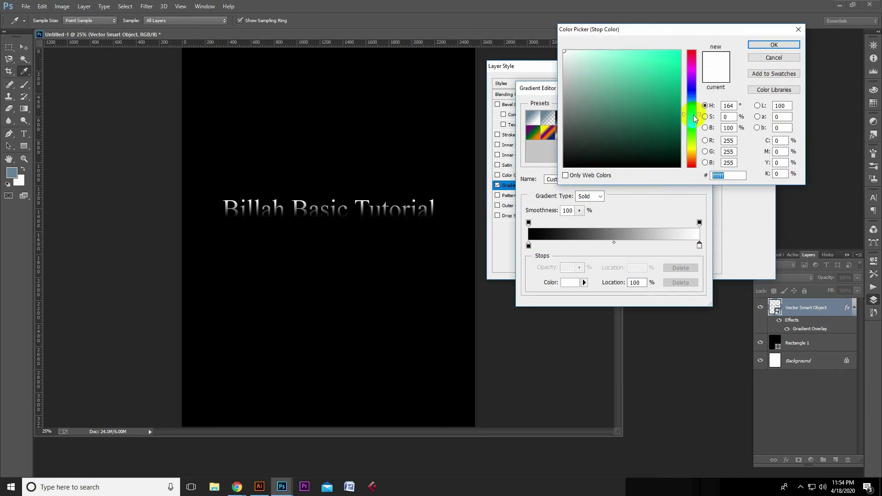
pyautogui.click(693, 112)
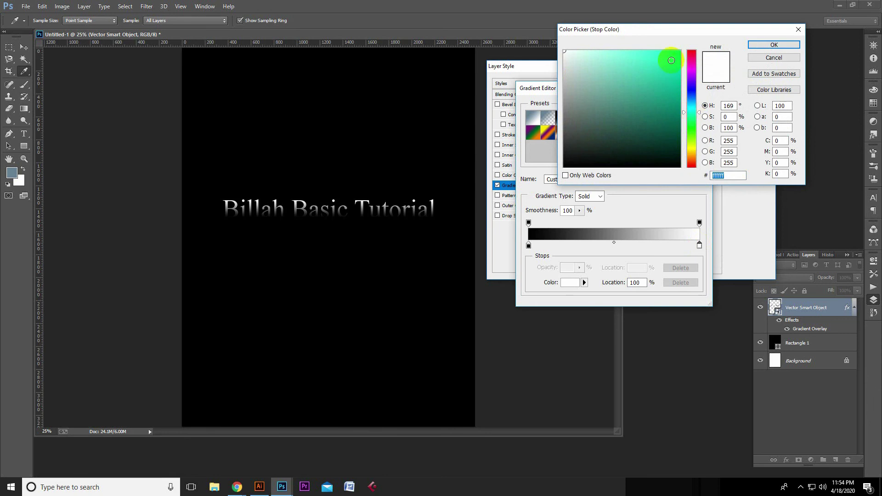
pyautogui.click(691, 109)
pyautogui.click(677, 62)
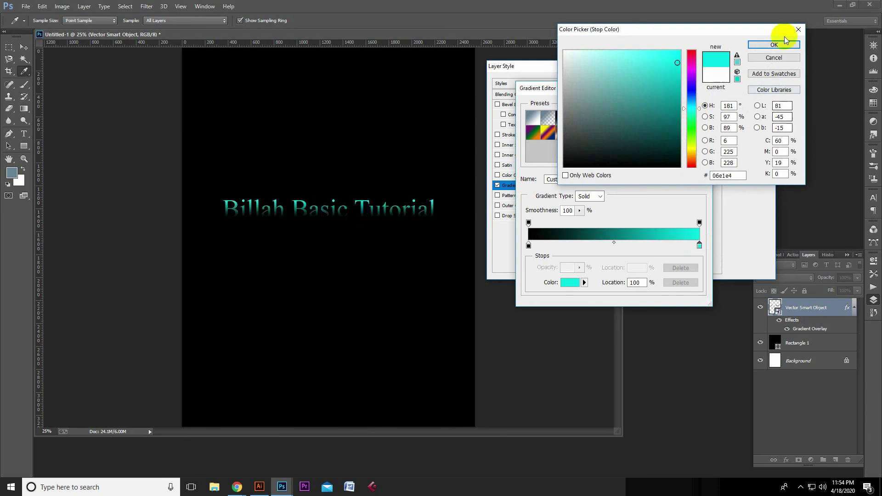
pyautogui.click(774, 44)
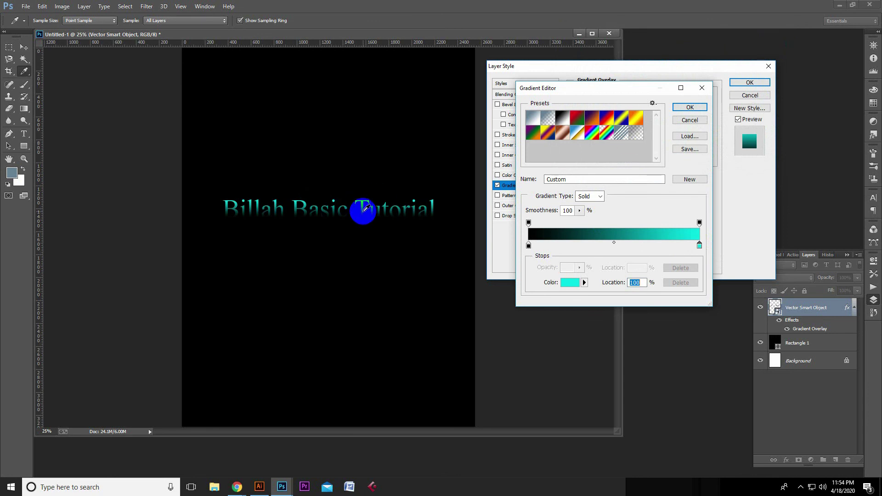
# Step: Change the gradient's black start stop at 0% to dark yellow #ccbd17
pyautogui.doubleClick(528, 247)
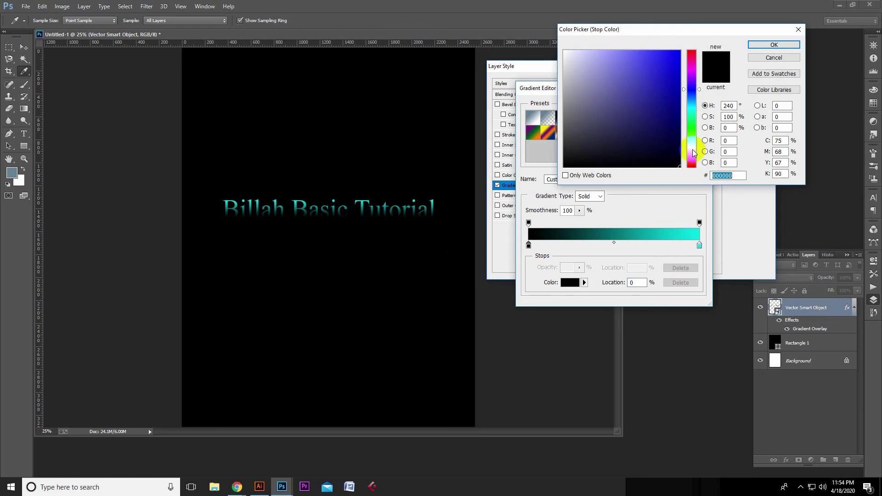
pyautogui.click(693, 152)
pyautogui.click(665, 60)
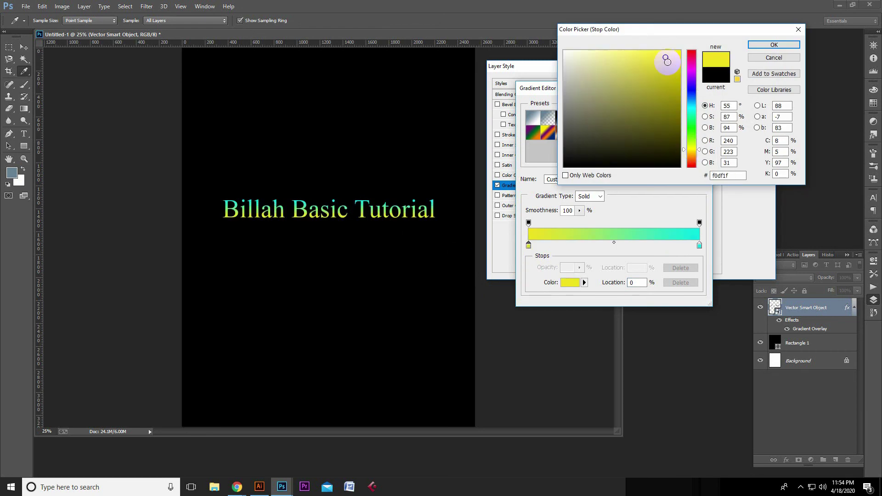
pyautogui.click(670, 73)
pyautogui.click(649, 53)
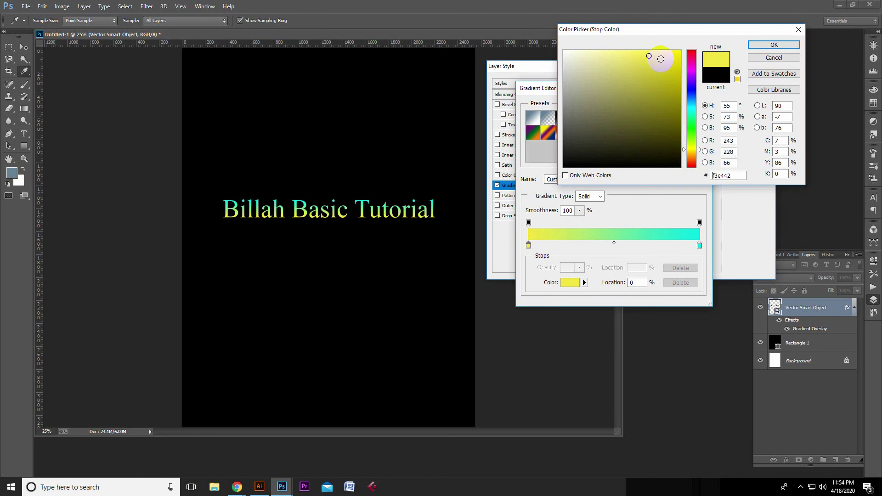
pyautogui.click(666, 74)
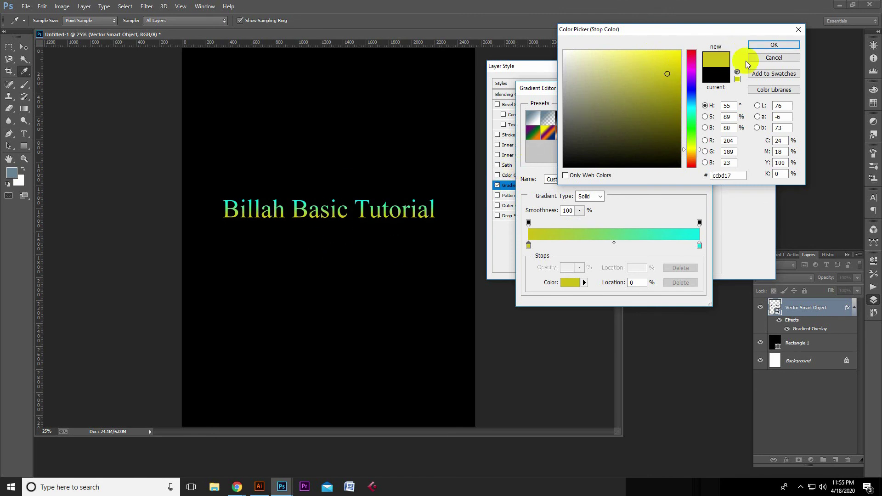
pyautogui.click(772, 45)
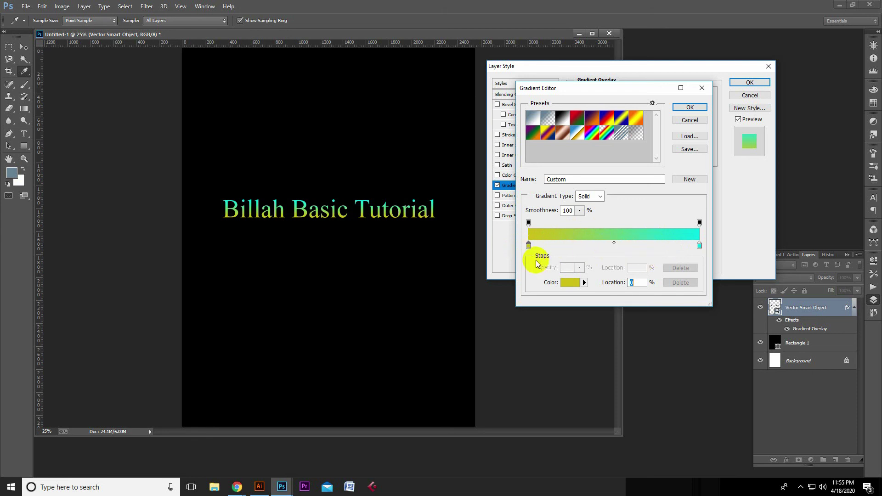
# Step: Duplicate the yellow start stop along the gradient, placing copies at 27%, 57% and 84%
pyautogui.press('alt')
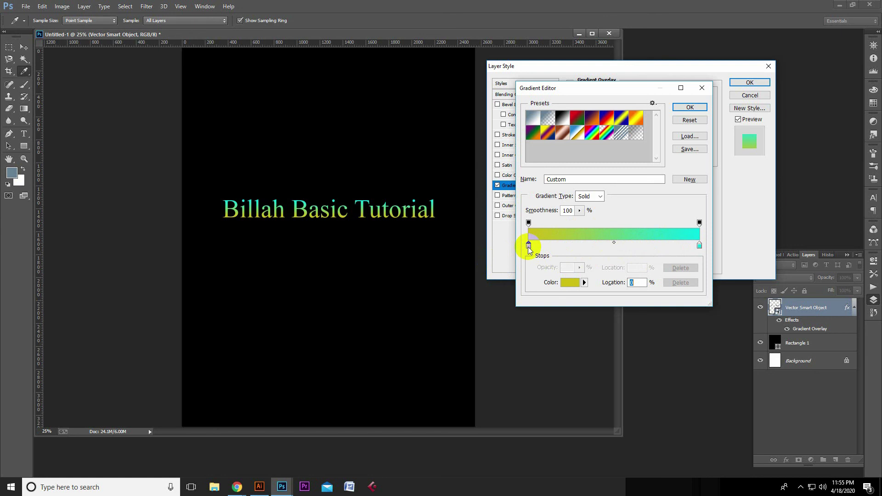
pyautogui.moveTo(528, 248); pyautogui.dragTo(671, 248)
pyautogui.press('alt')
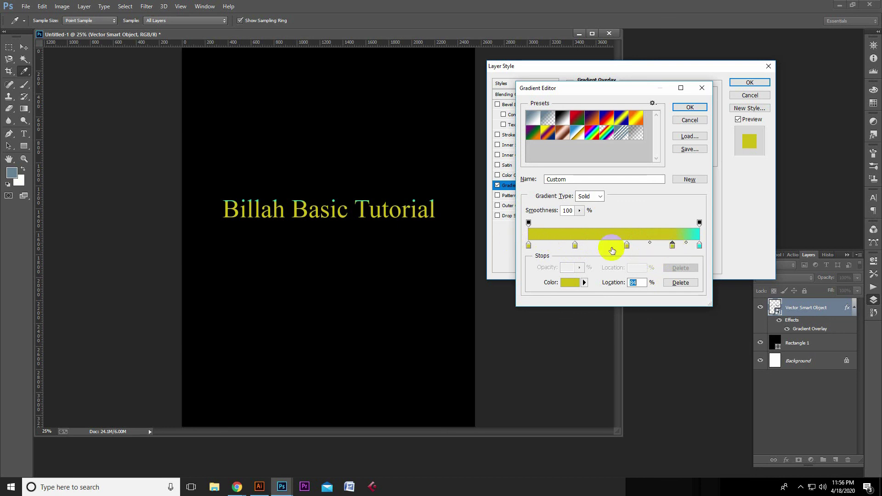
# Step: Recolour the gradient stop at 27% to a bright crimson red
pyautogui.doubleClick(574, 246)
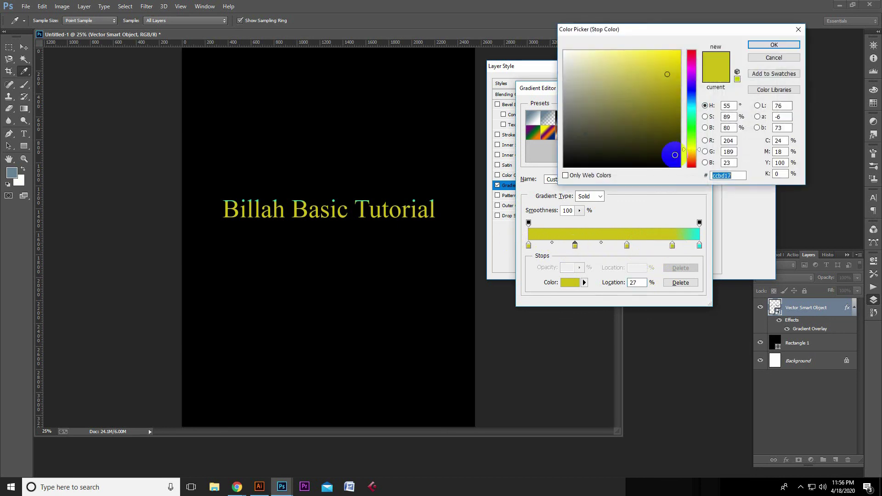
pyautogui.click(692, 102)
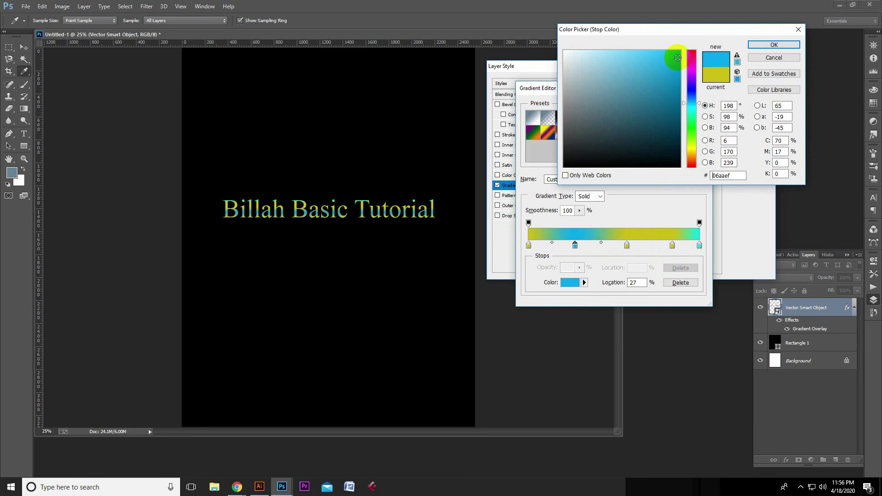
pyautogui.click(691, 57)
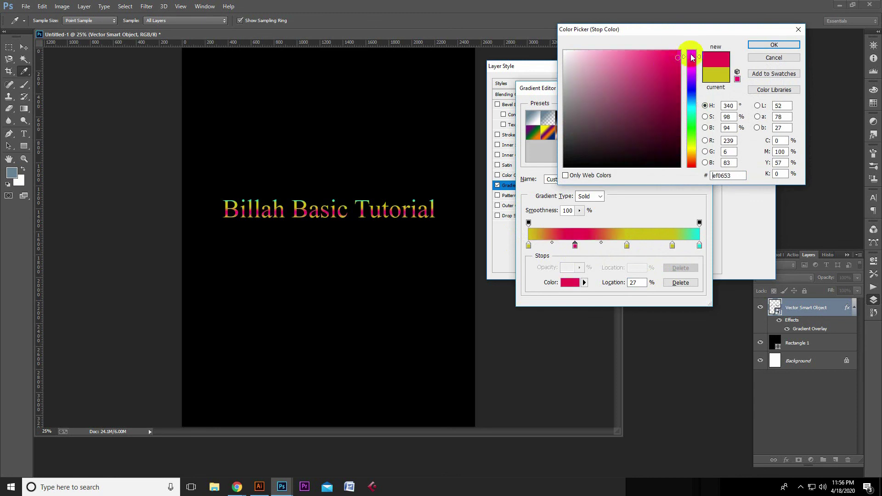
pyautogui.click(681, 52)
pyautogui.click(774, 44)
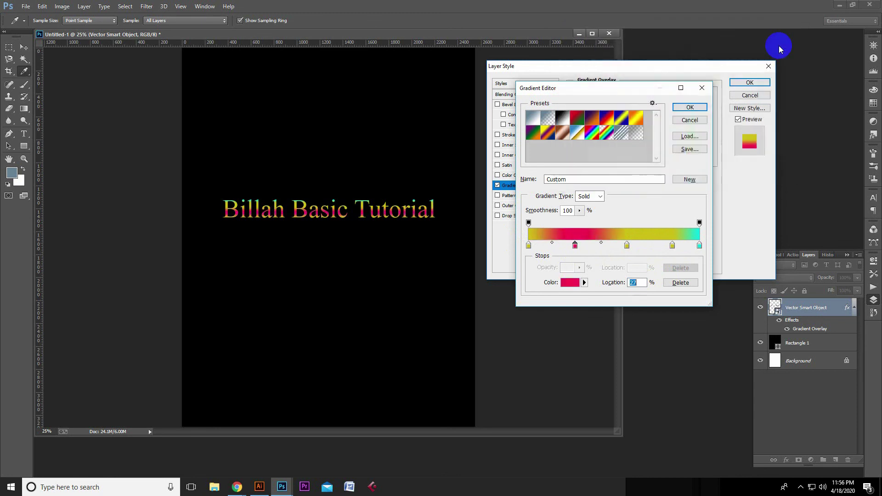
# Step: Recolour the 57% gradient stop to blue #179bcc and the 84% stop to bright green #05ff22
pyautogui.doubleClick(626, 245)
pyautogui.moveTo(686, 124); pyautogui.dragTo(694, 106)
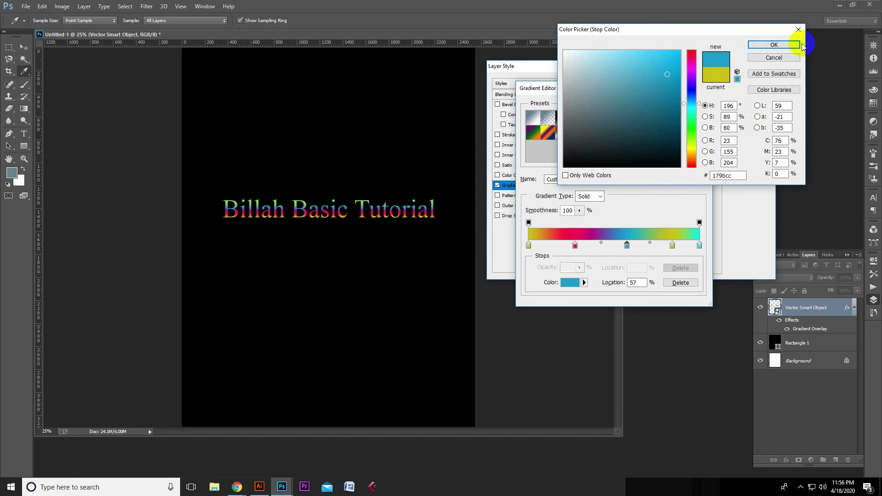
pyautogui.click(783, 44)
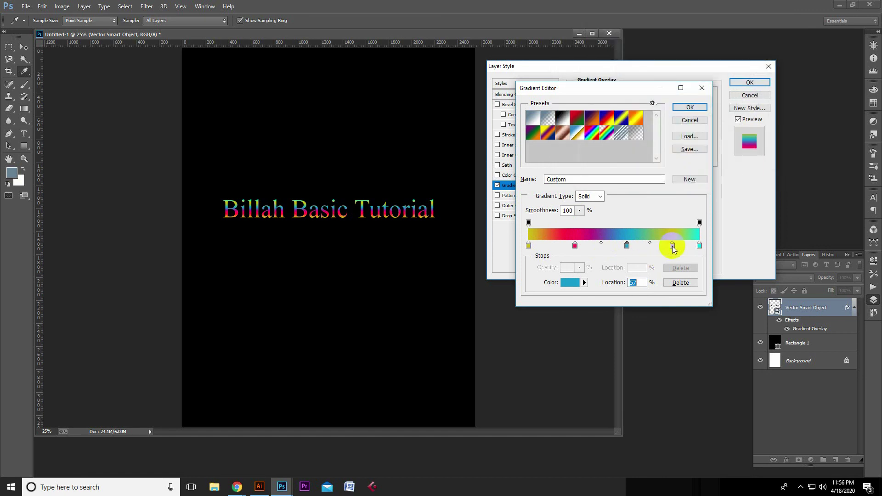
pyautogui.doubleClick(673, 245)
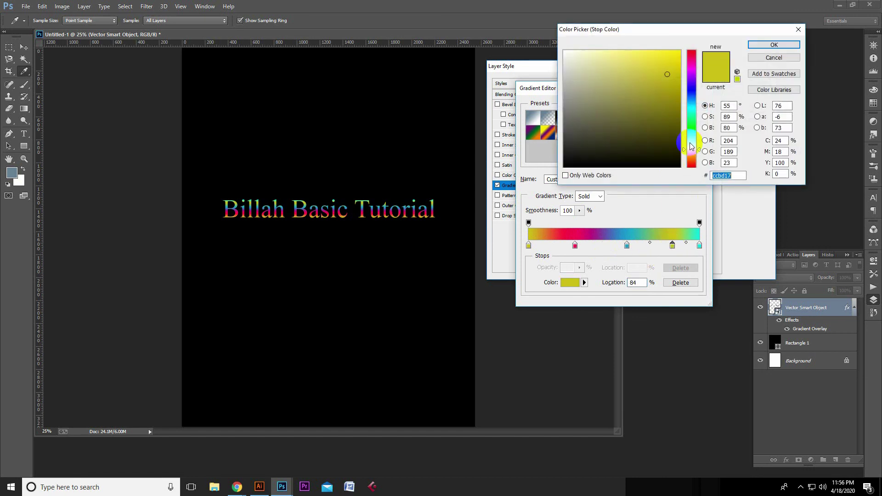
pyautogui.click(691, 126)
pyautogui.moveTo(674, 63)
pyautogui.mouseDown()
pyautogui.moveTo(675, 33)
pyautogui.moveTo(678, 41)
pyautogui.mouseUp()
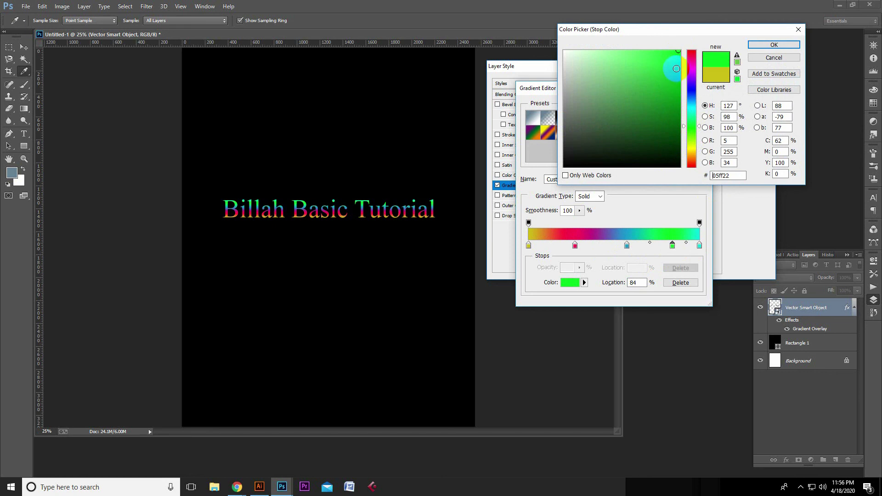
pyautogui.click(759, 47)
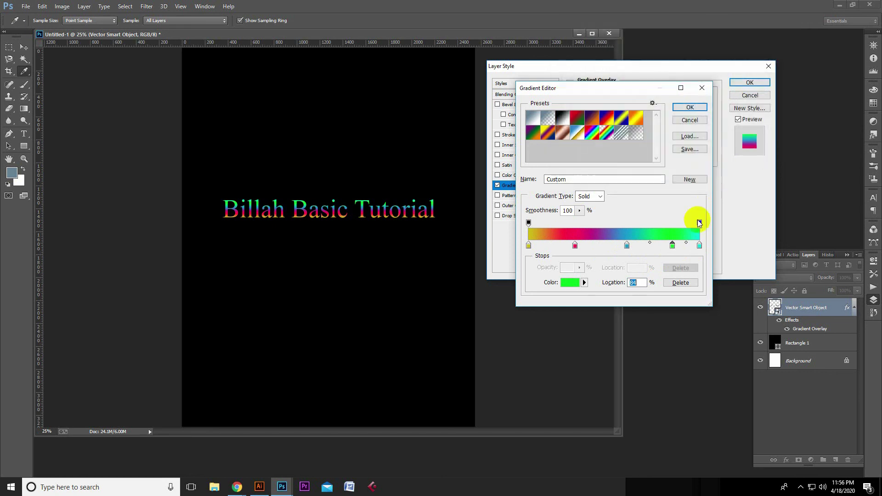
# Step: Move the gradient's blue stop to 52% and its green stop to 72%
pyautogui.moveTo(627, 246); pyautogui.dragTo(619, 251)
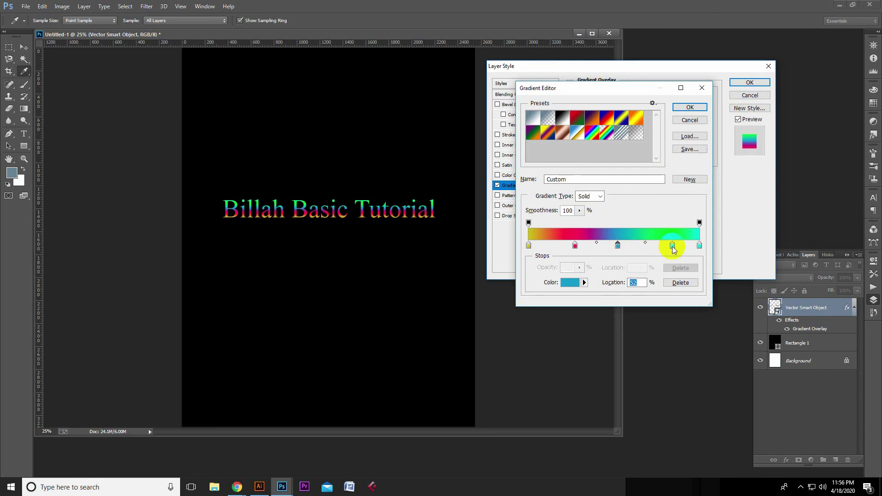
pyautogui.moveTo(672, 246); pyautogui.dragTo(653, 248)
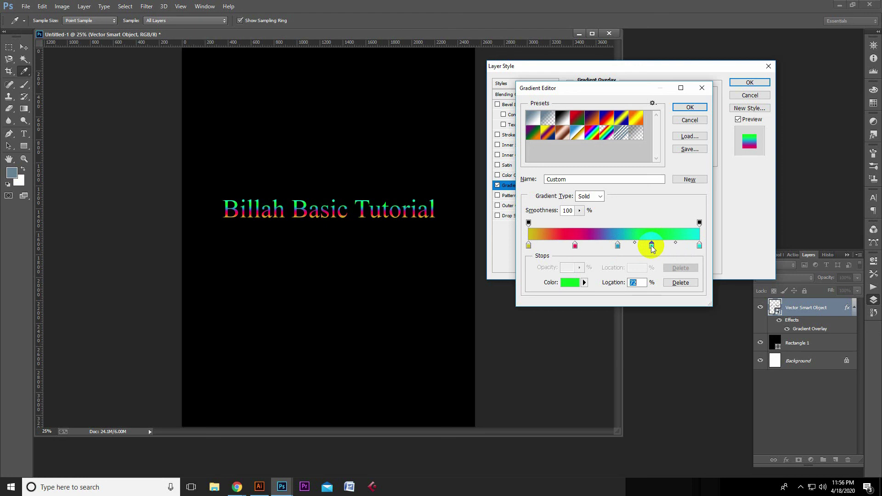
# Step: Clear the green stop's location value and delete the blue stop at 52%
pyautogui.press('BackSpace')
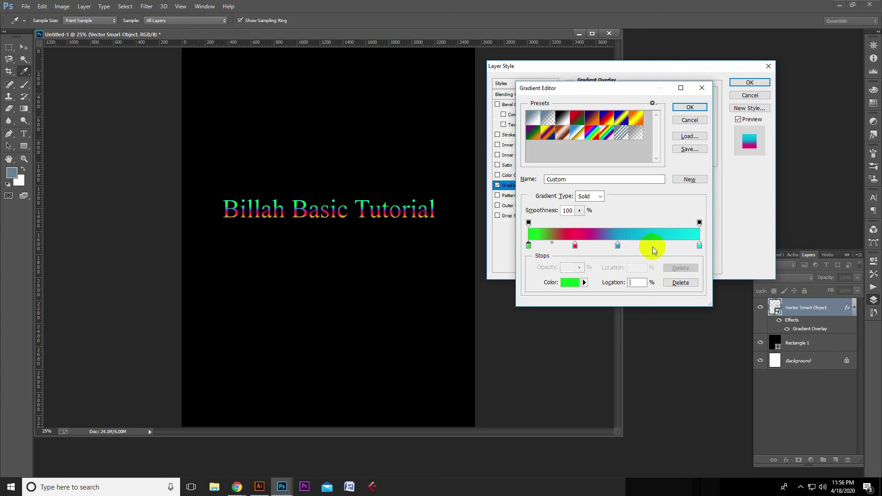
pyautogui.click(617, 246)
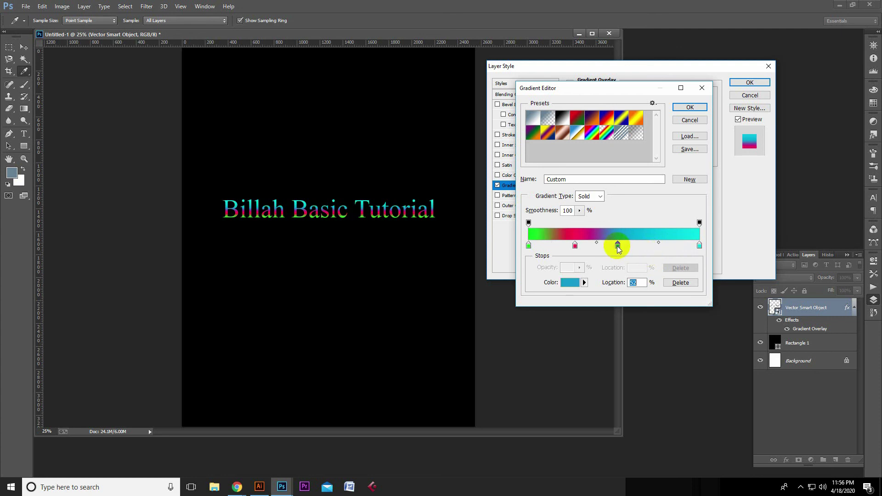
pyautogui.click(680, 283)
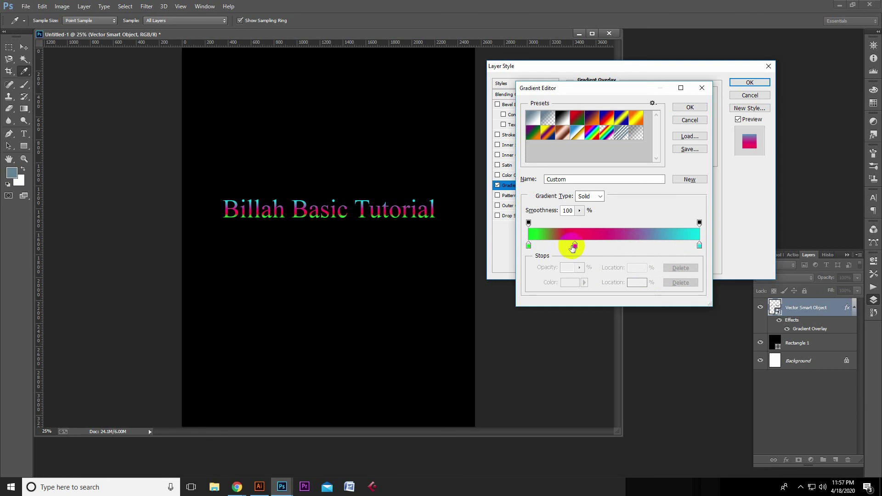
# Step: Move the crimson stop to 48% and the cyan stop to 69%, and apply the edited gradient to the overlay
pyautogui.moveTo(575, 246); pyautogui.dragTo(614, 247)
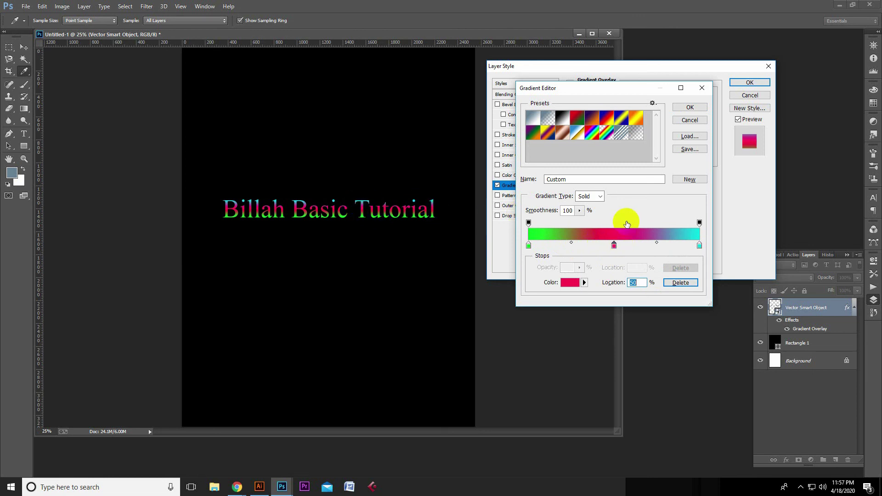
pyautogui.moveTo(614, 247); pyautogui.dragTo(611, 247)
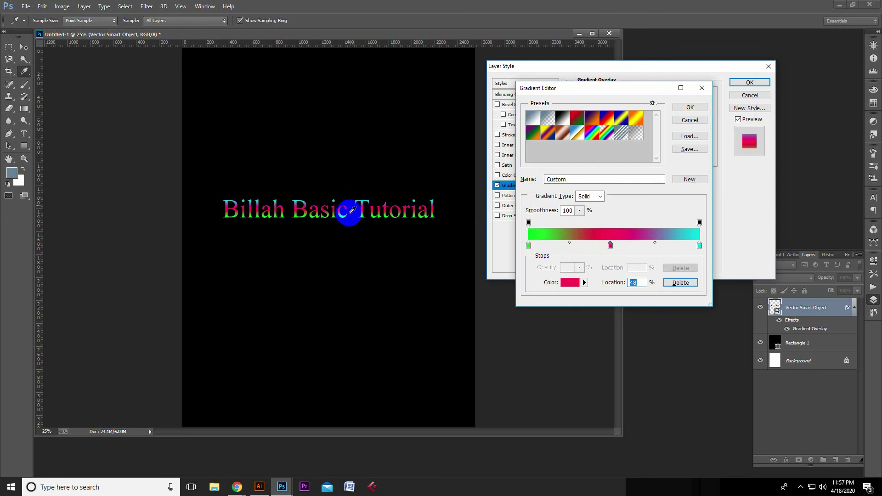
pyautogui.moveTo(699, 246); pyautogui.dragTo(648, 251)
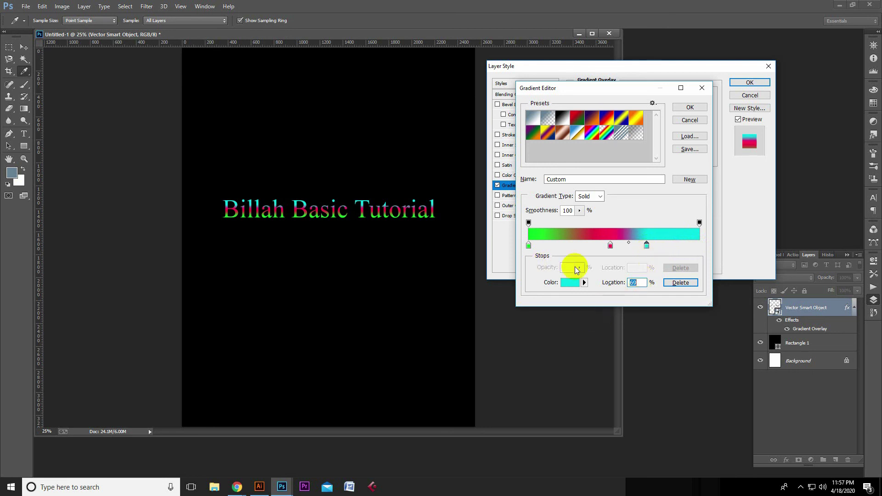
pyautogui.click(689, 107)
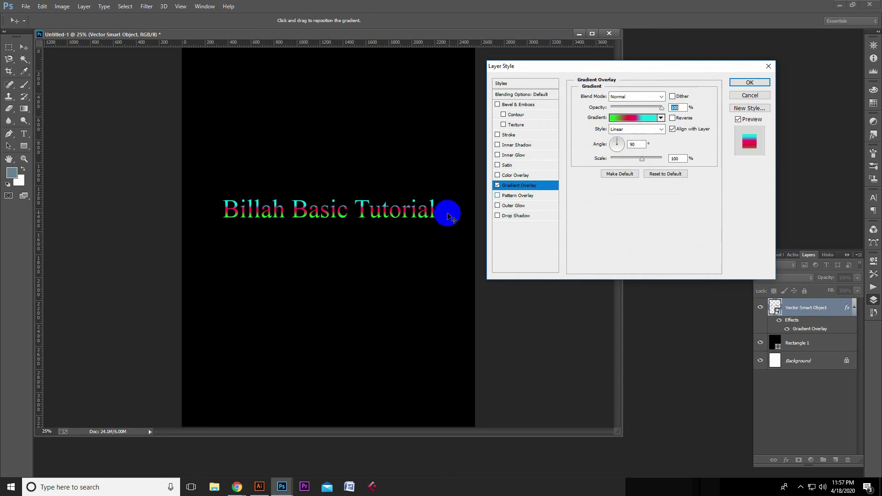
# Step: Try different gradient overlay angles, ending at 86°, with a scale of 134% and an opacity of 100%
pyautogui.click(447, 216)
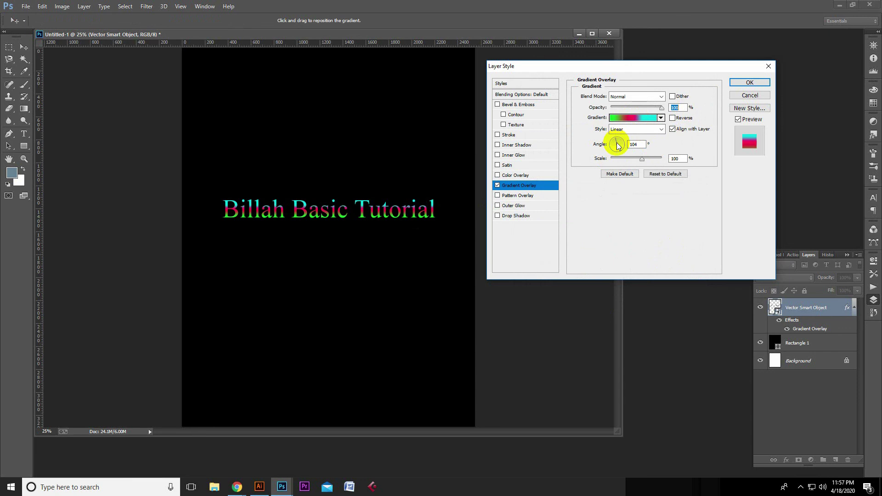
pyautogui.moveTo(615, 144); pyautogui.dragTo(620, 146)
pyautogui.click(335, 232)
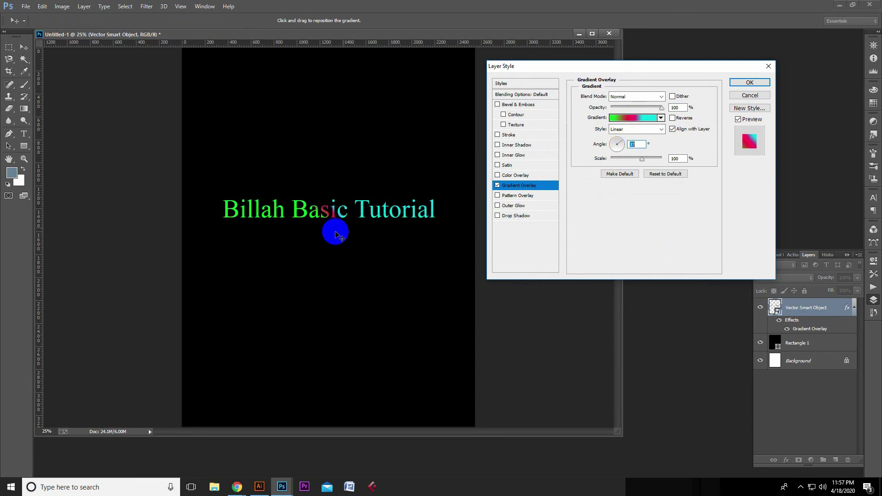
pyautogui.moveTo(626, 147)
pyautogui.mouseDown()
pyautogui.moveTo(613, 145)
pyautogui.moveTo(618, 150)
pyautogui.mouseUp()
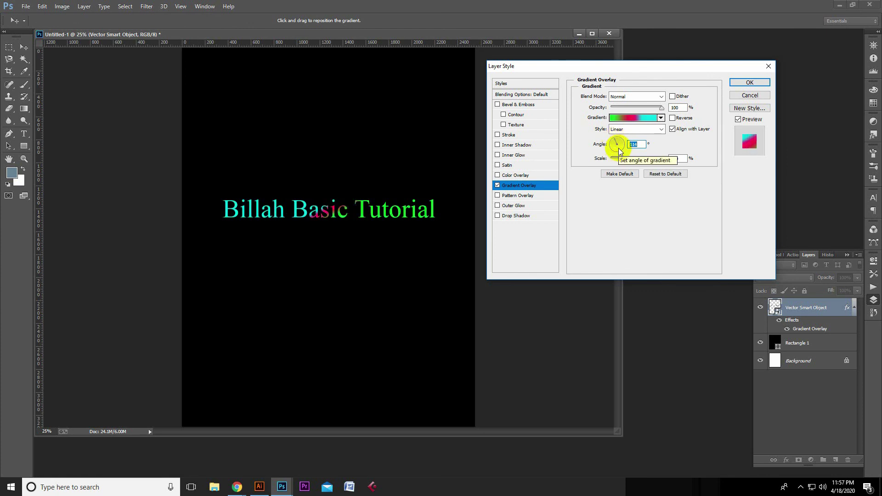
pyautogui.moveTo(619, 152)
pyautogui.mouseDown()
pyautogui.moveTo(618, 132)
pyautogui.moveTo(618, 152)
pyautogui.mouseUp()
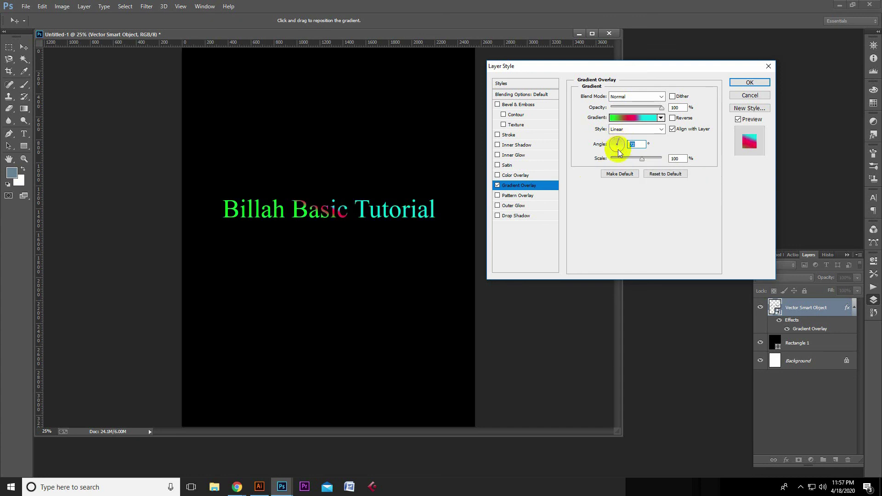
pyautogui.moveTo(618, 153)
pyautogui.mouseDown()
pyautogui.moveTo(610, 144)
pyautogui.moveTo(651, 159)
pyautogui.moveTo(619, 159)
pyautogui.moveTo(614, 140)
pyautogui.moveTo(634, 157)
pyautogui.moveTo(626, 157)
pyautogui.moveTo(655, 157)
pyautogui.moveTo(616, 137)
pyautogui.mouseUp()
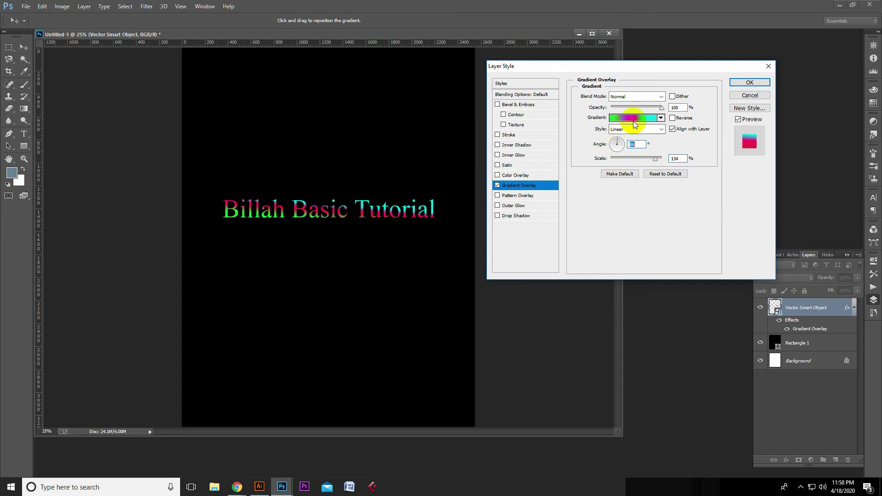
pyautogui.moveTo(661, 108); pyautogui.dragTo(691, 110)
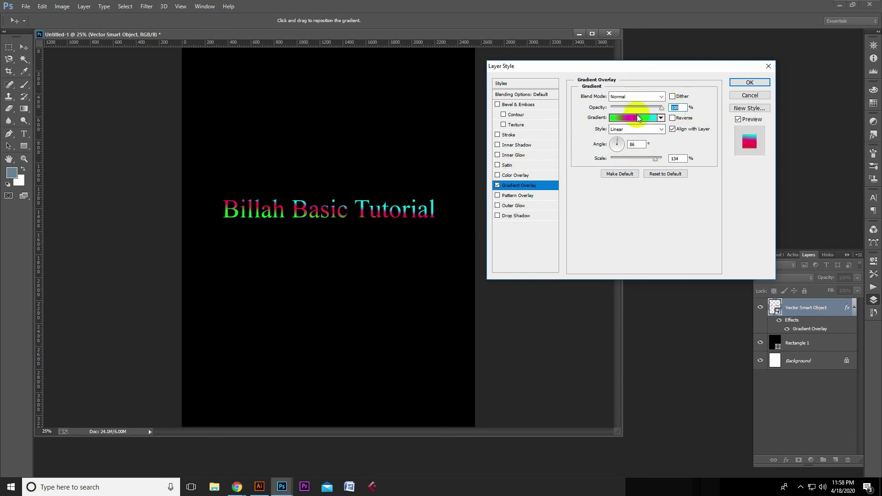
# Step: Set the gradient overlay's scale to 60% and its angle to about 4°
pyautogui.moveTo(646, 159); pyautogui.dragTo(617, 148)
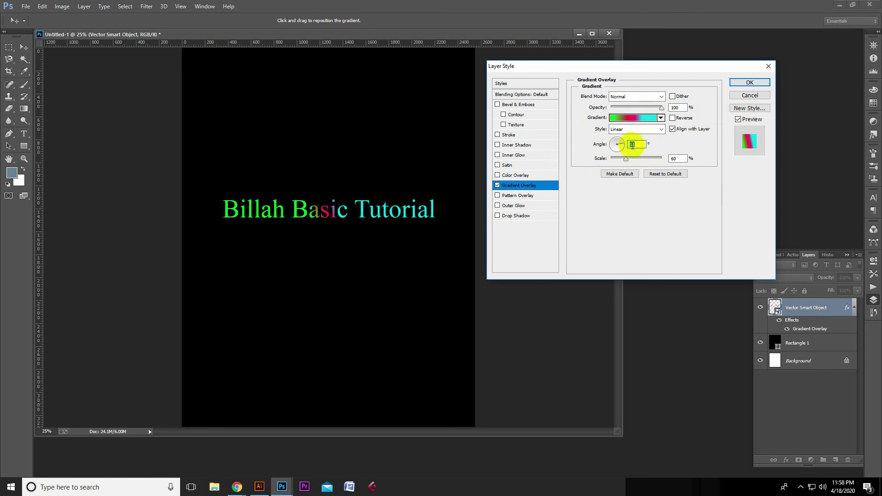
pyautogui.moveTo(614, 150)
pyautogui.mouseDown()
pyautogui.moveTo(616, 133)
pyautogui.moveTo(629, 146)
pyautogui.moveTo(612, 145)
pyautogui.mouseUp()
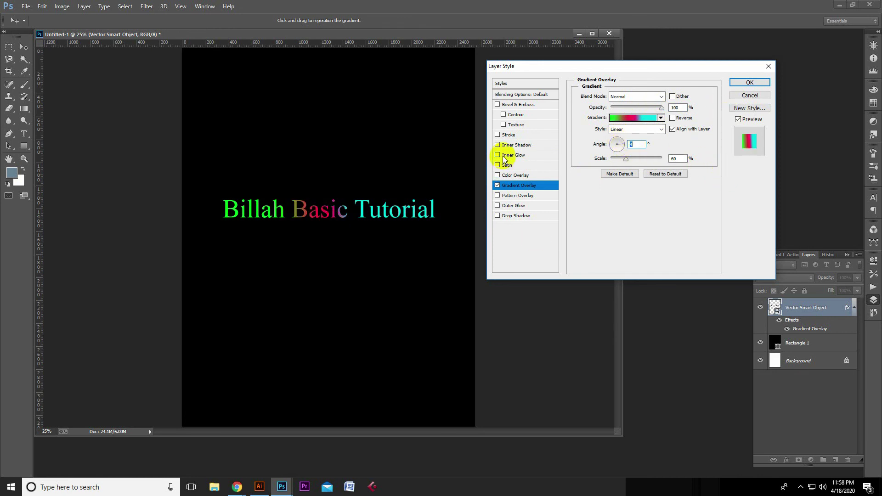